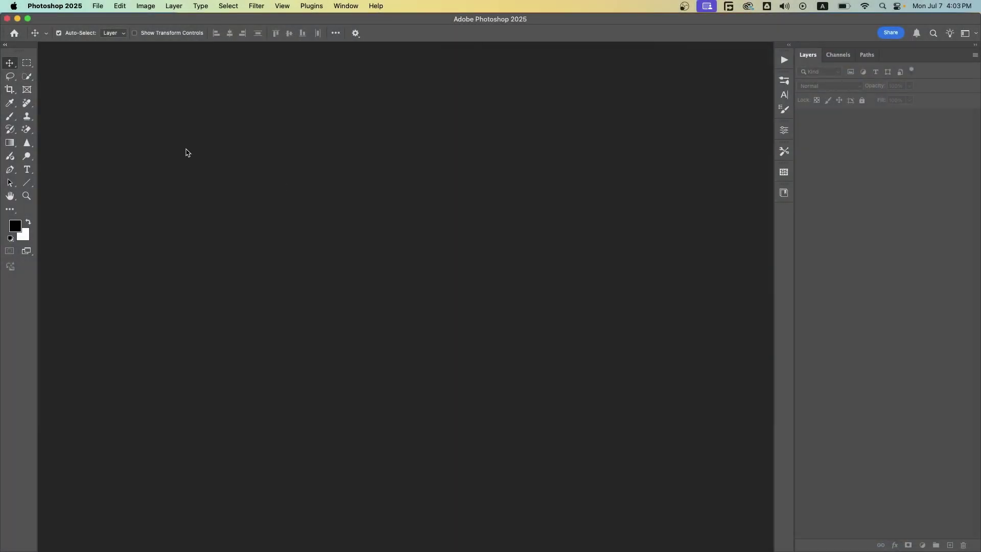
Step: Create a new Photoshop document of 3000 × 3000 px at 300 ppi with a white background
click(95, 6)
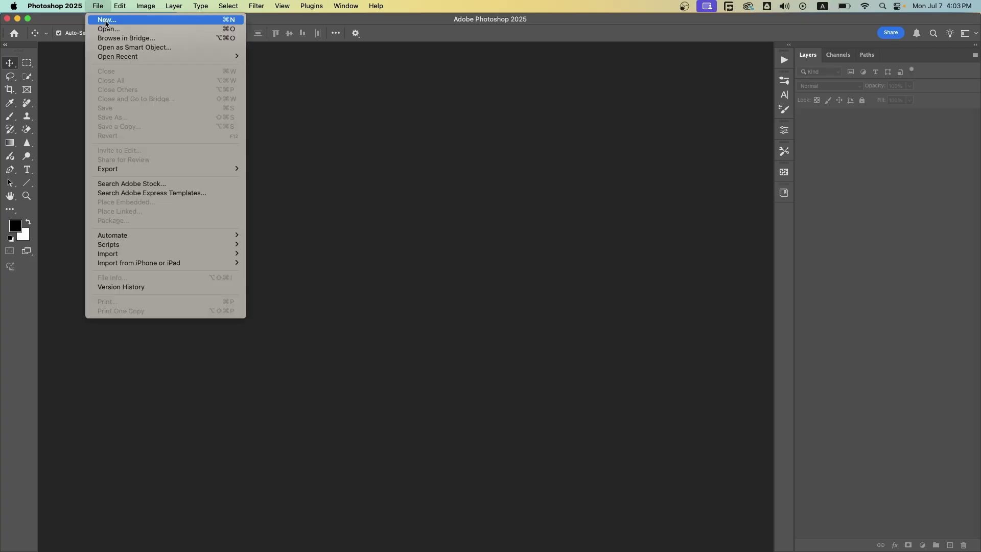
click(106, 22)
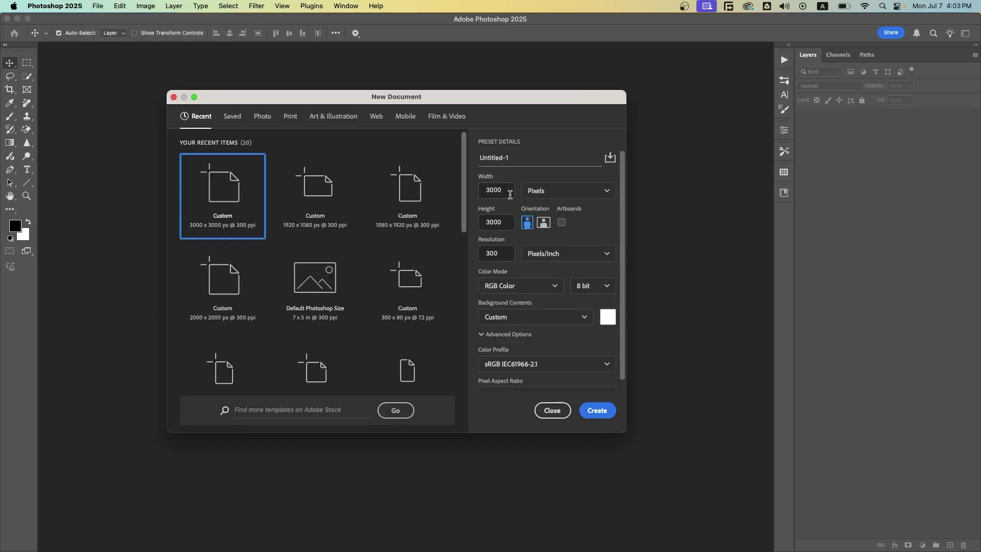
double_click(505, 225)
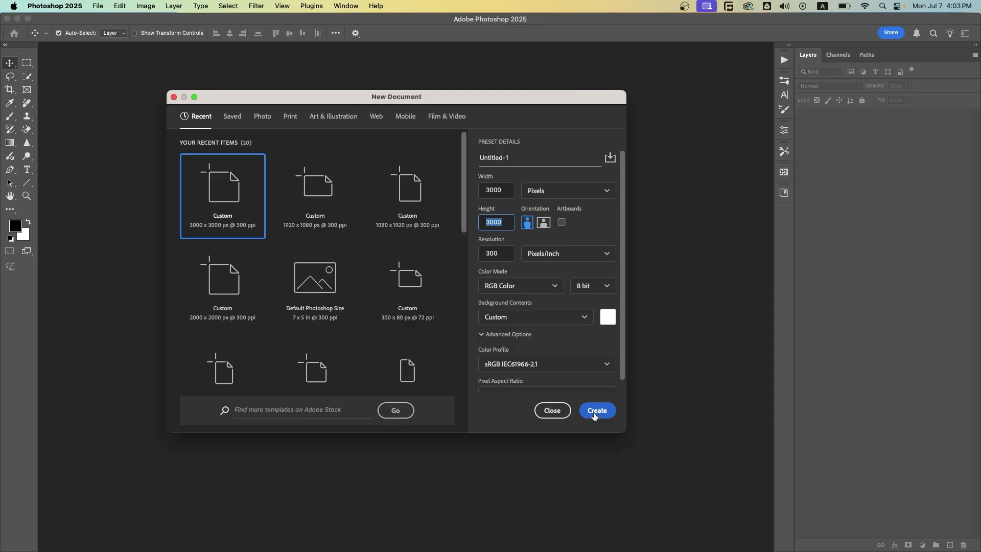
click(595, 415)
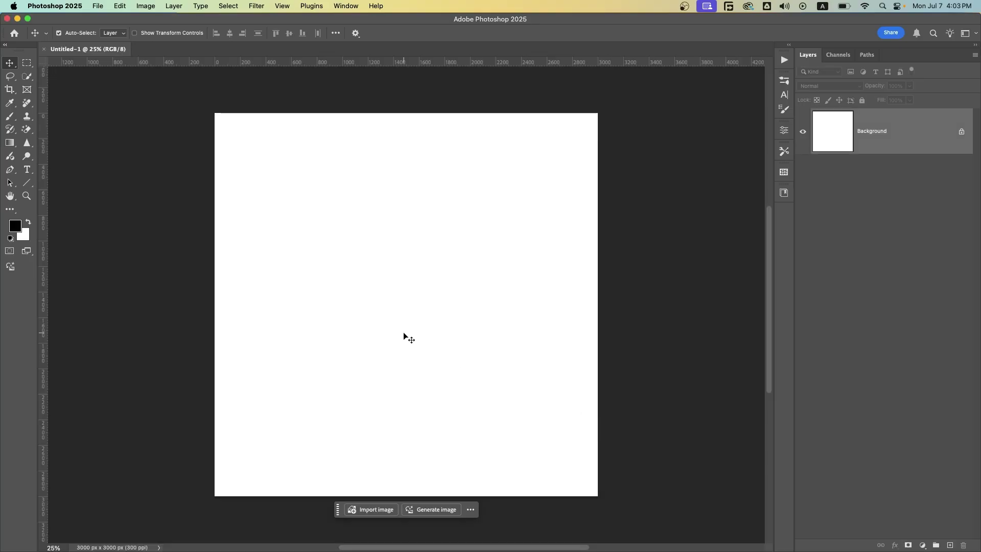
Step: Place the eagle JPG as an embedded layer, enlarged to span the canvas width
click(96, 6)
click(147, 203)
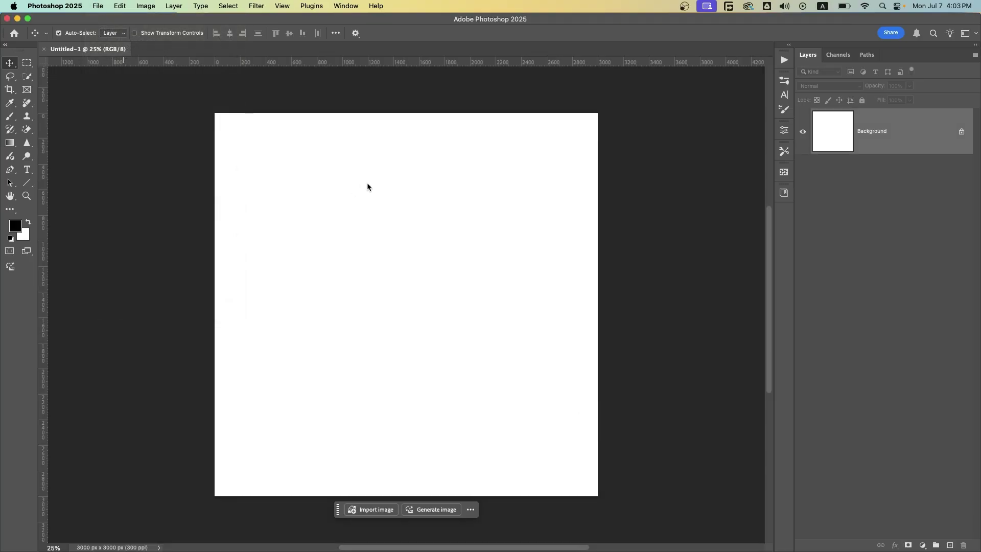
click(324, 123)
double_click(323, 123)
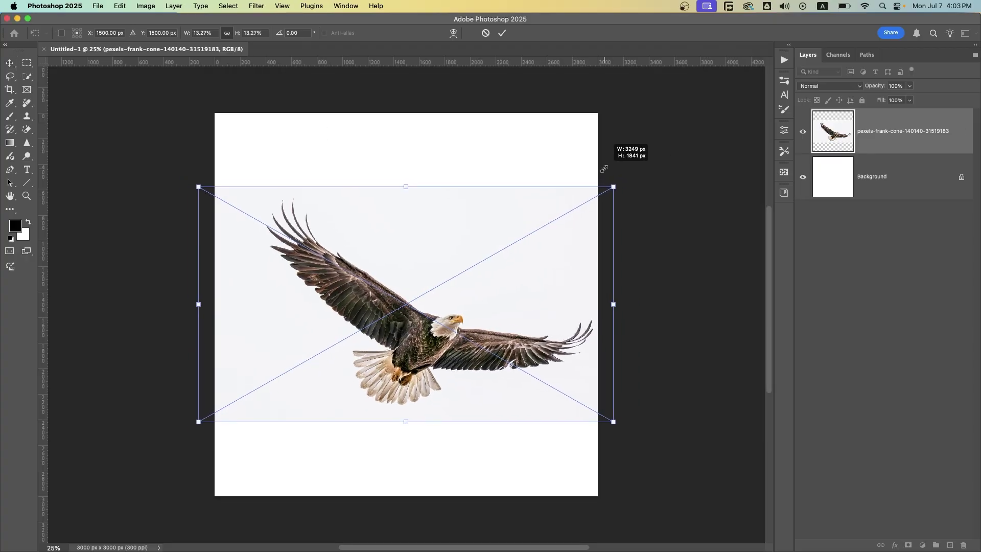
drag(598, 195, 608, 185)
drag(554, 255, 542, 247)
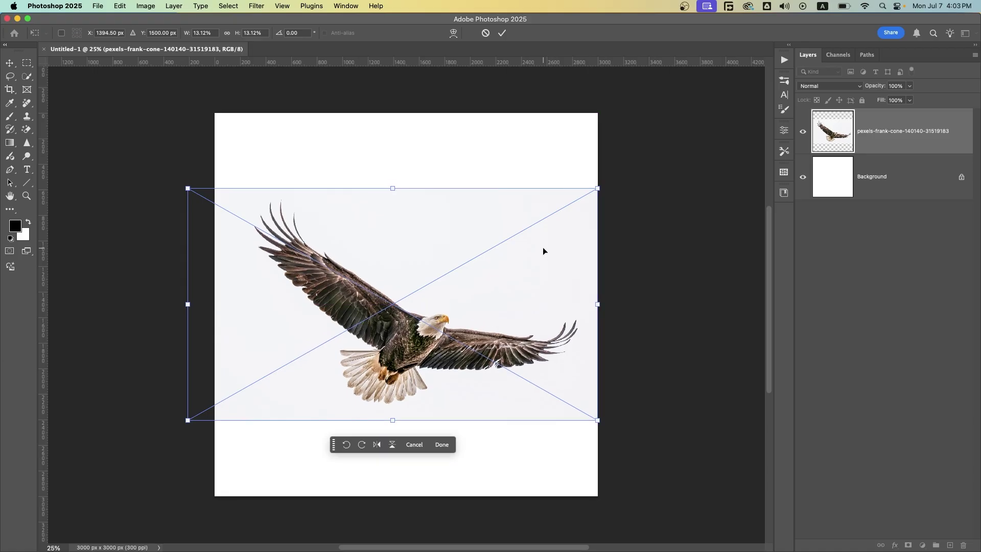
key(Return)
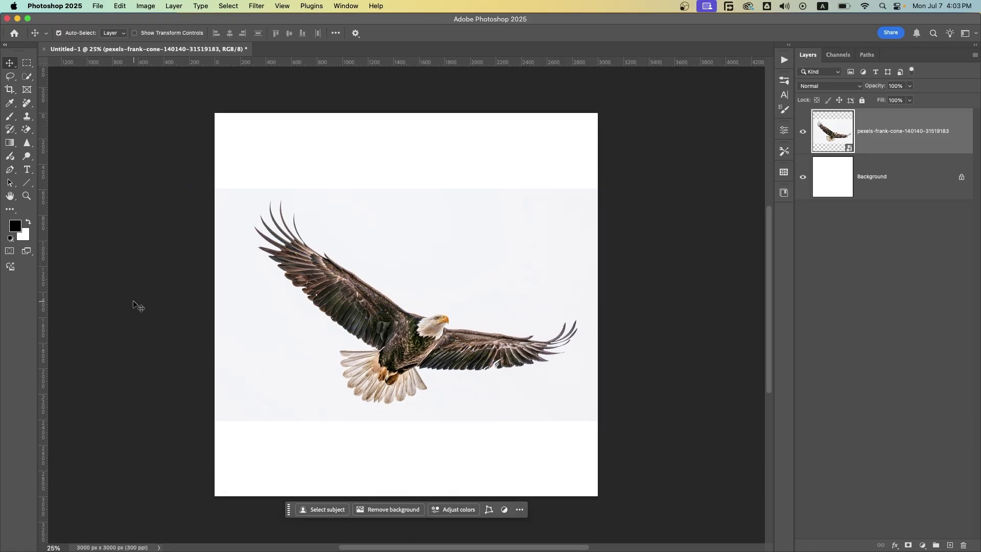
Step: Use Quick Selection with Cloud subject detection to remove the eagle photo's background
click(27, 76)
click(331, 33)
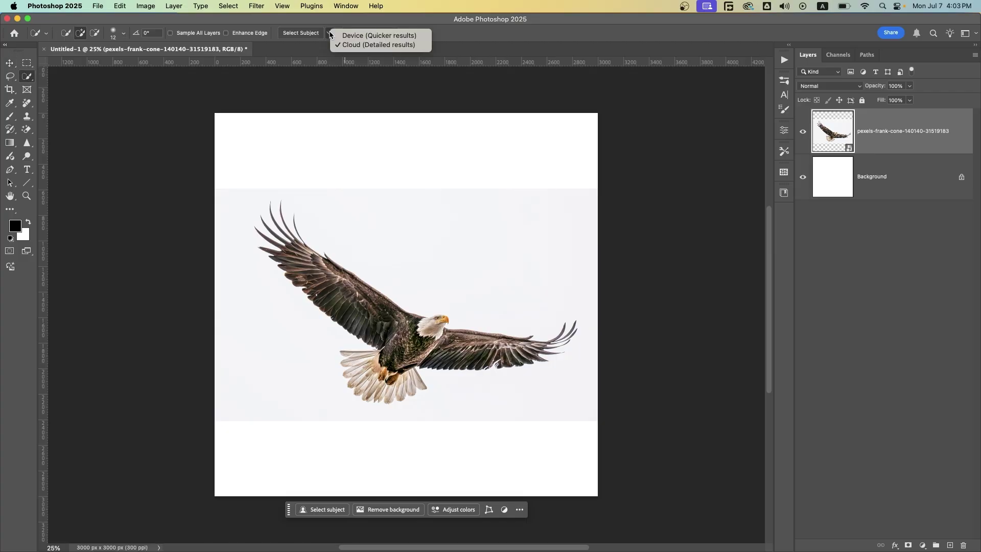
click(357, 82)
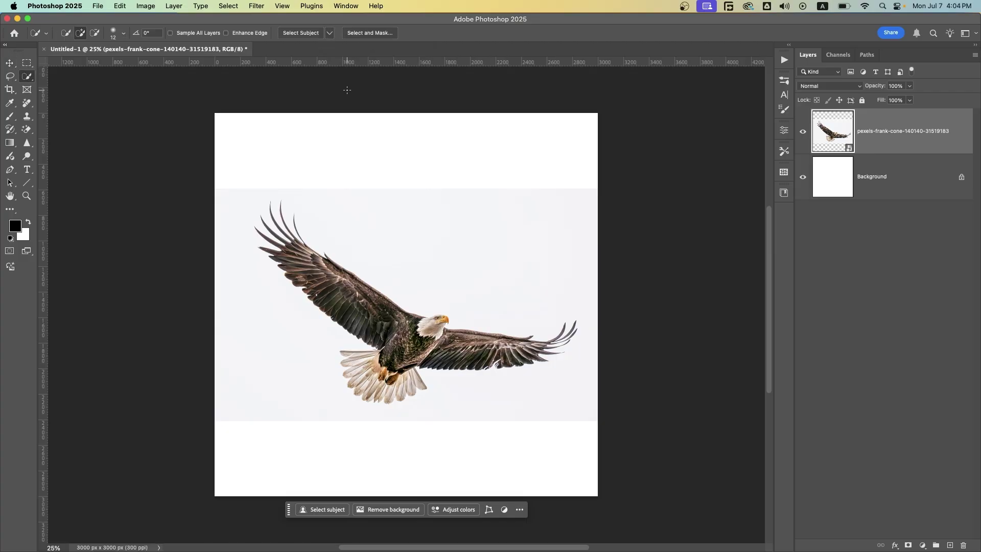
click(389, 509)
Step: Pan around to check the masked eagle, then fit the whole document in view
scroll(470, 341, up, 5)
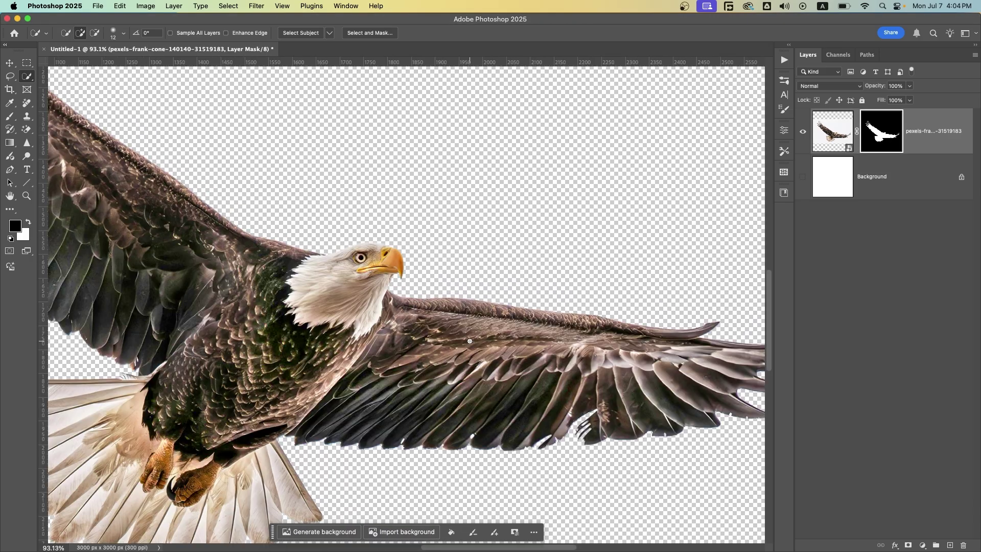
scroll(358, 337, left, 15)
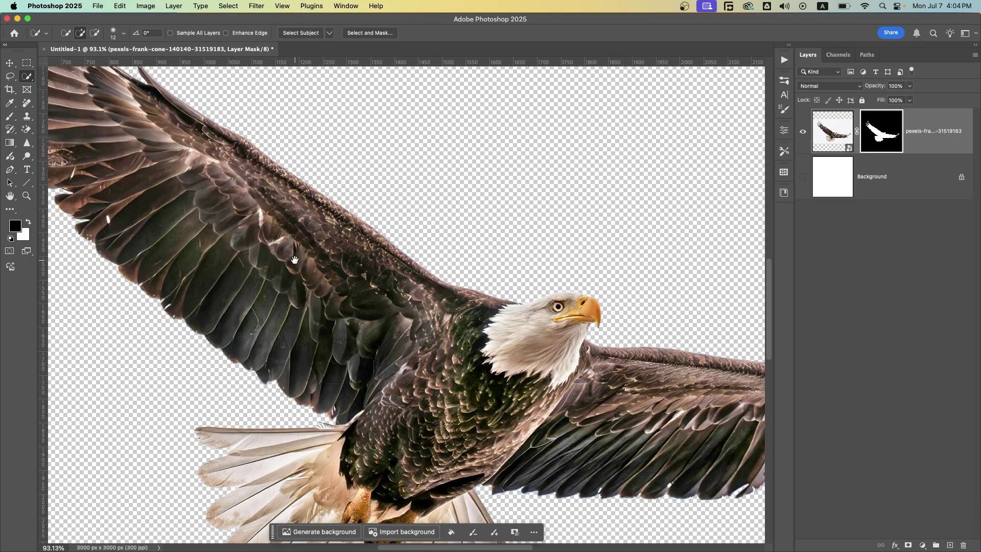
scroll(367, 332, up, 5)
scroll(378, 326, right, 10)
scroll(456, 357, down, 5)
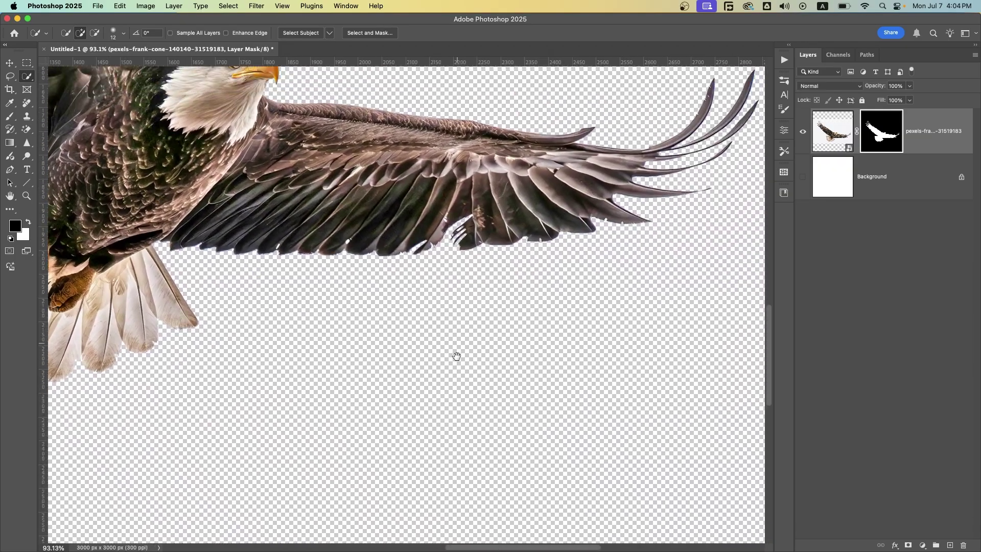
scroll(453, 286, left, 5)
scroll(417, 240, left, 5)
scroll(418, 240, up, 3)
scroll(506, 309, up, 2)
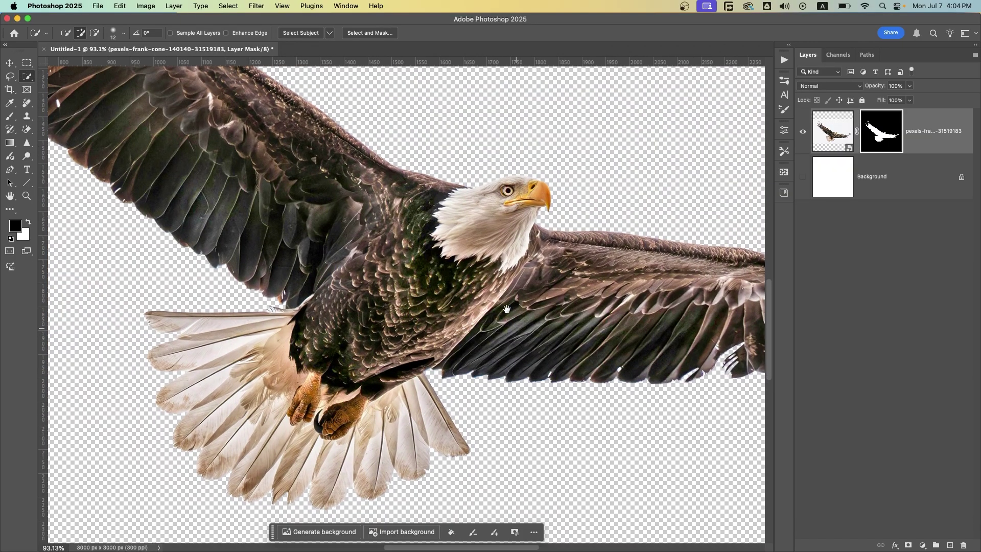
key(super+0)
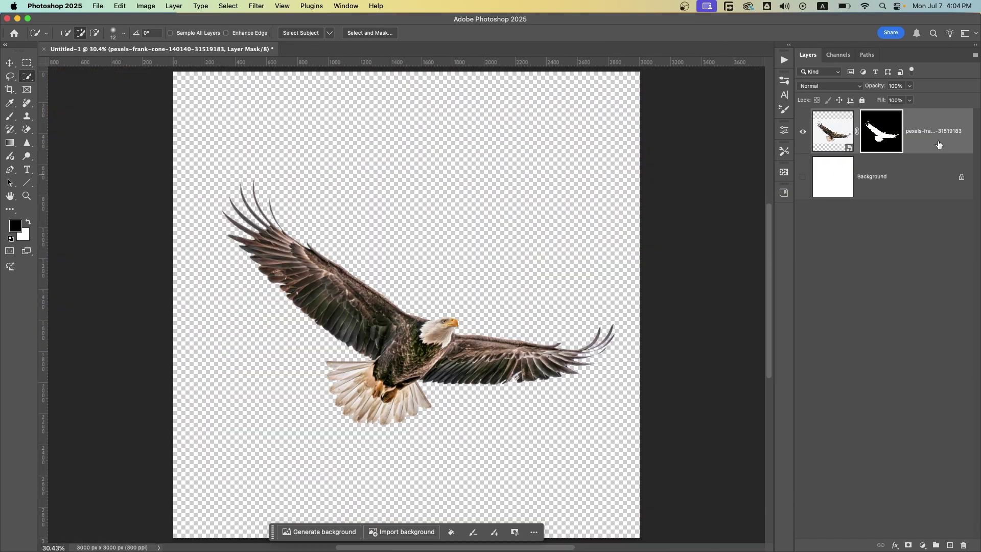
Step: Convert the eagle layer to a smart object and apply a Black & White adjustment
right_click(938, 145)
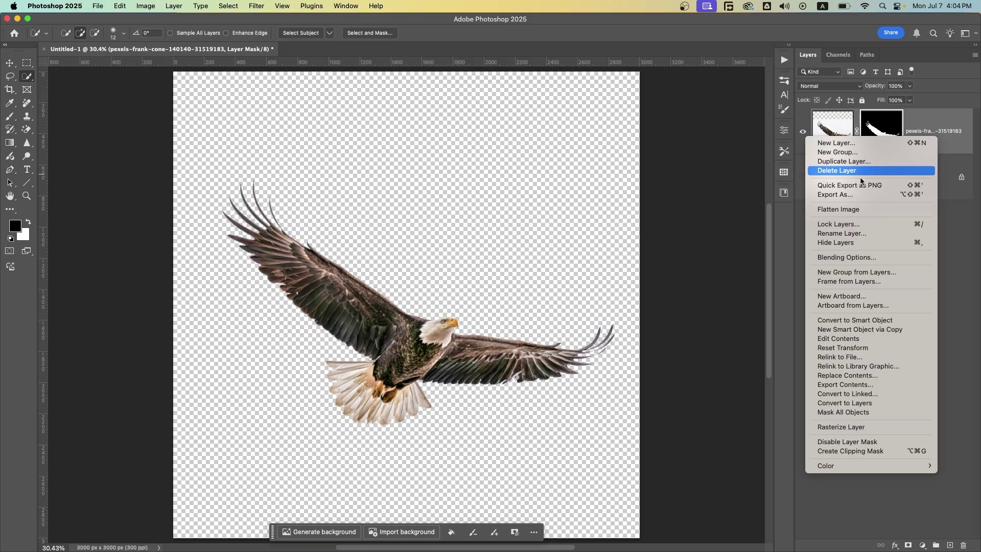
click(846, 320)
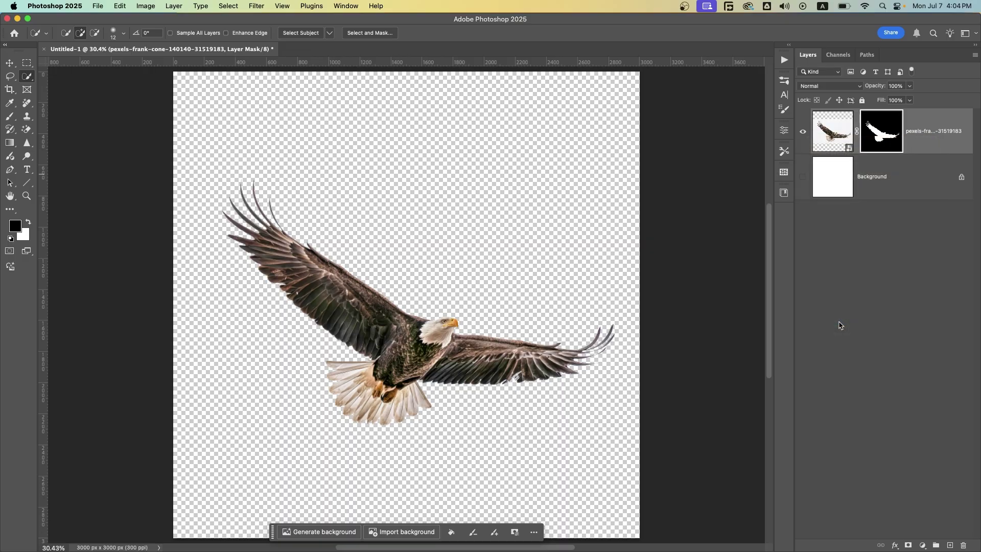
click(147, 6)
mouse_move(161, 35)
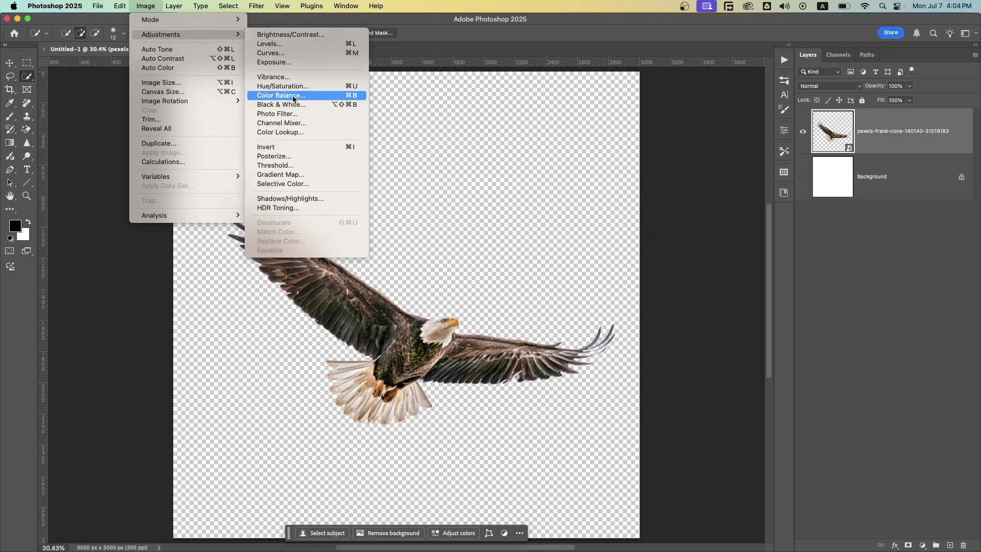
click(291, 106)
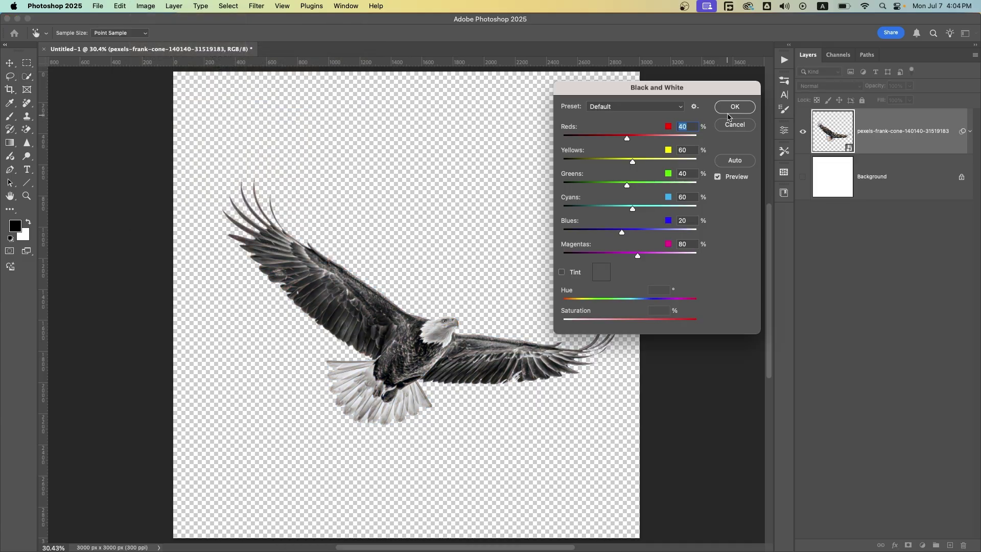
click(734, 107)
click(254, 6)
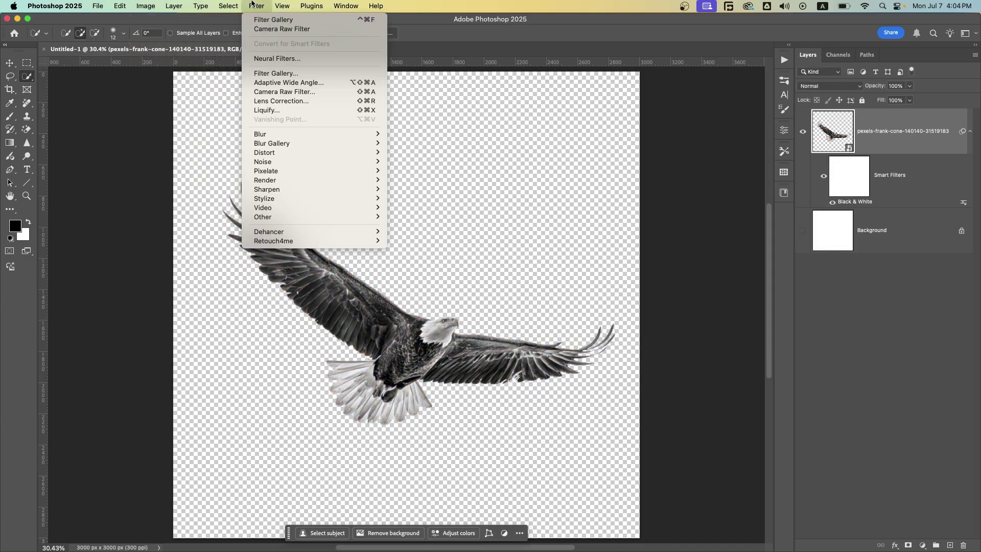
Step: In Camera Raw, lift the eagle's shadows and raise contrast, highlights and texture
click(305, 92)
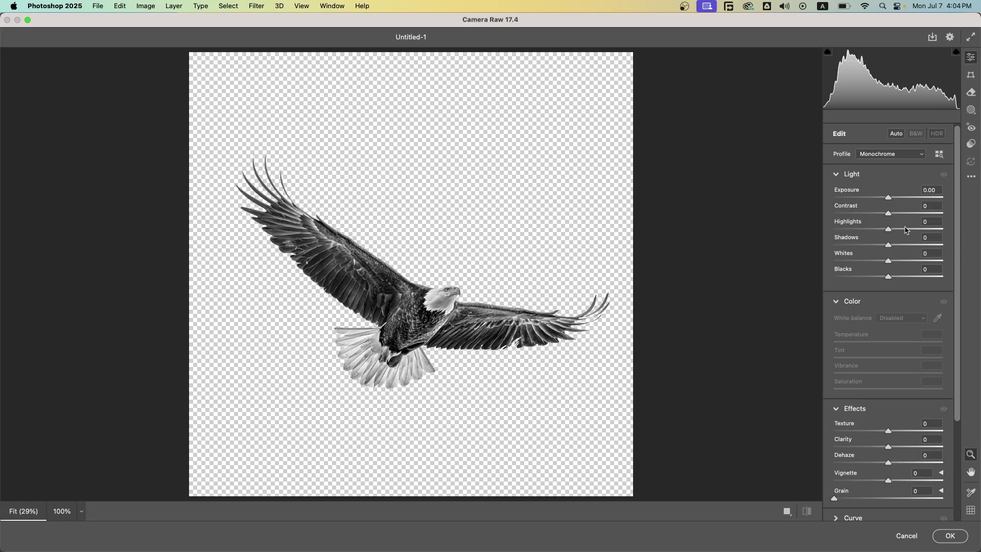
drag(903, 249, 899, 245)
click(899, 213)
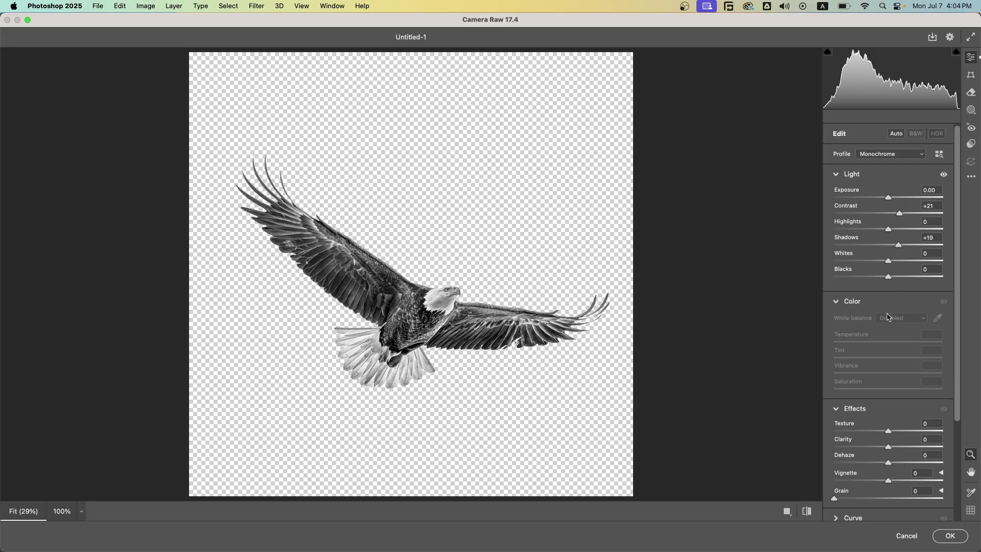
scroll(887, 317, down, 1)
drag(894, 216, 889, 217)
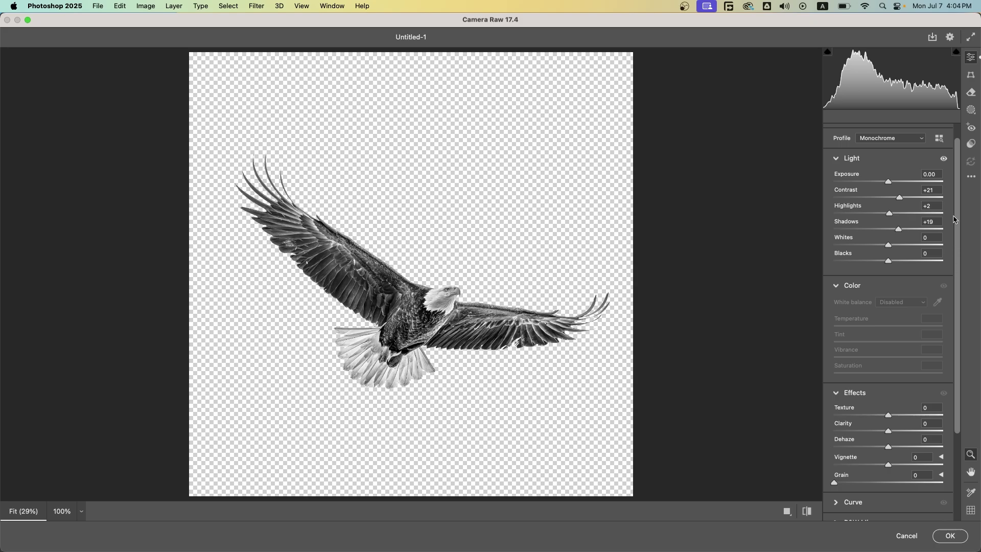
drag(953, 219, 963, 296)
mouse_move(903, 317)
mouse_down()
mouse_move(923, 315)
mouse_move(897, 332)
mouse_up()
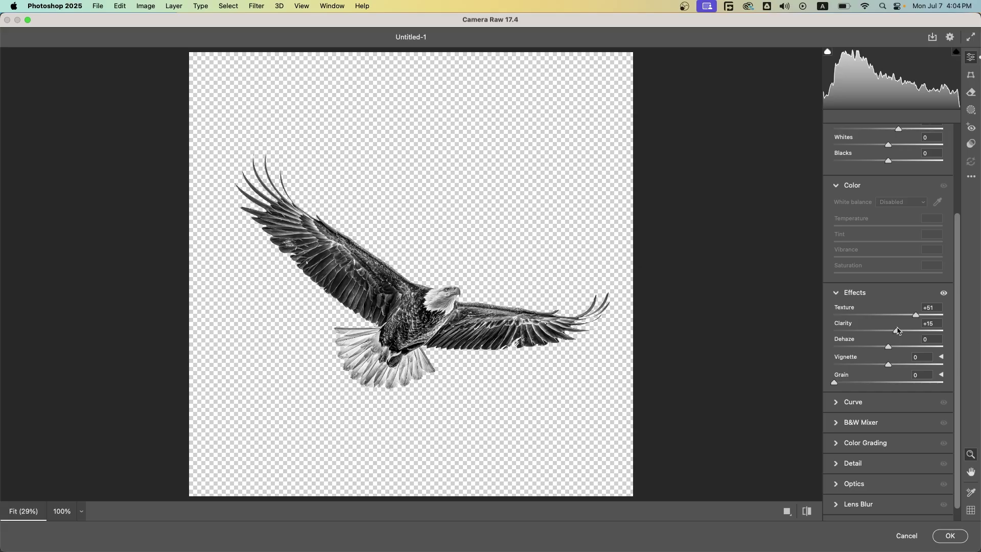
Step: Set Blacks to +4 and Shadows to +22, then apply the Camera Raw filter
drag(958, 265, 899, 229)
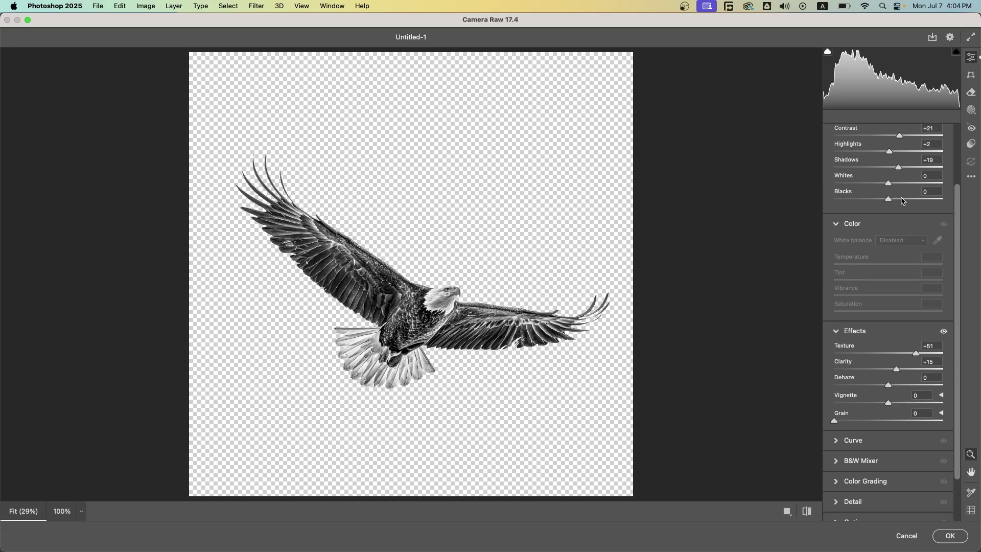
click(902, 200)
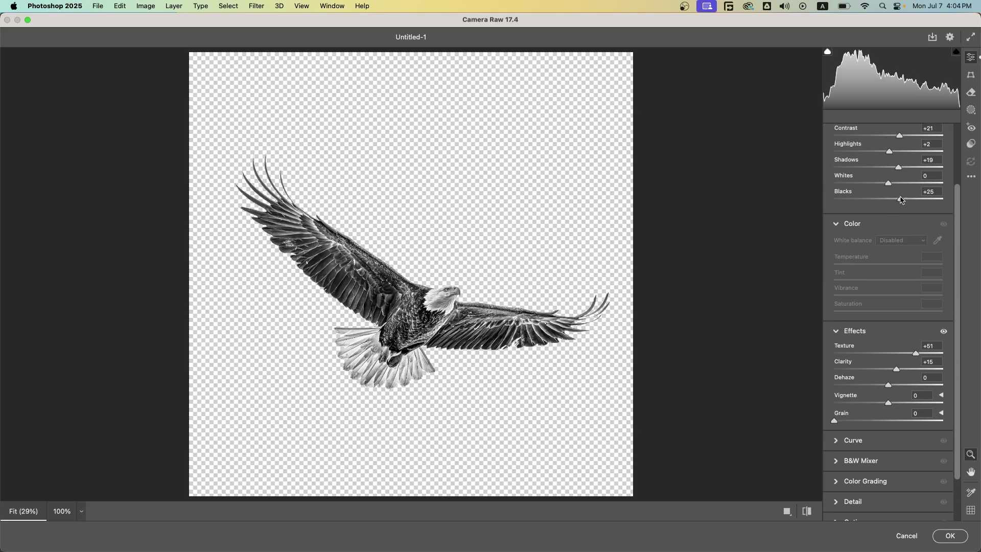
drag(901, 200, 891, 200)
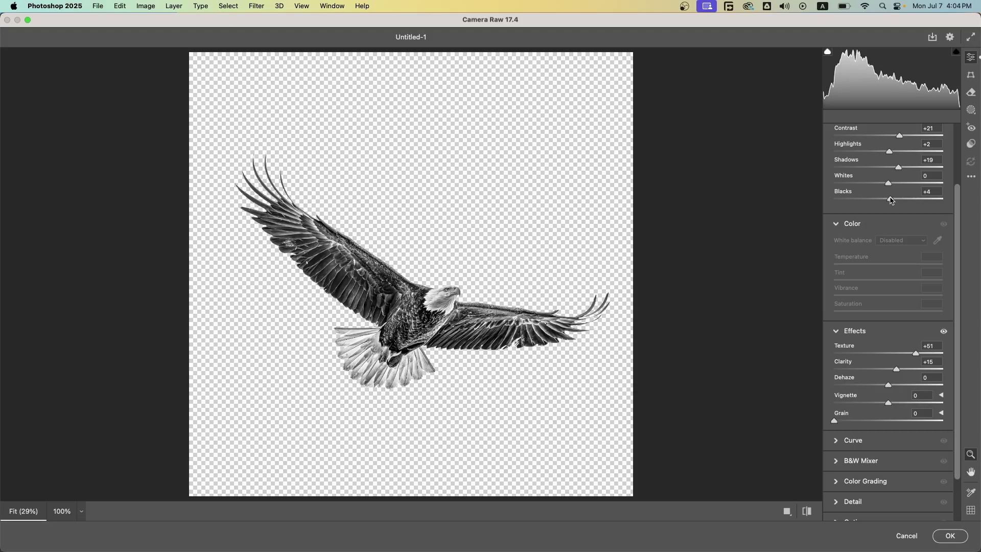
drag(961, 223, 955, 166)
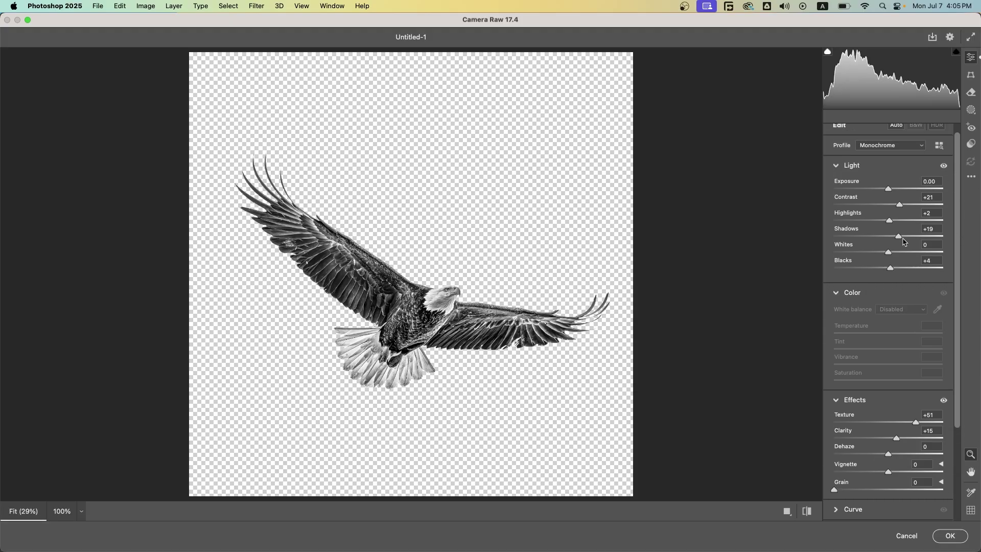
drag(904, 237, 901, 235)
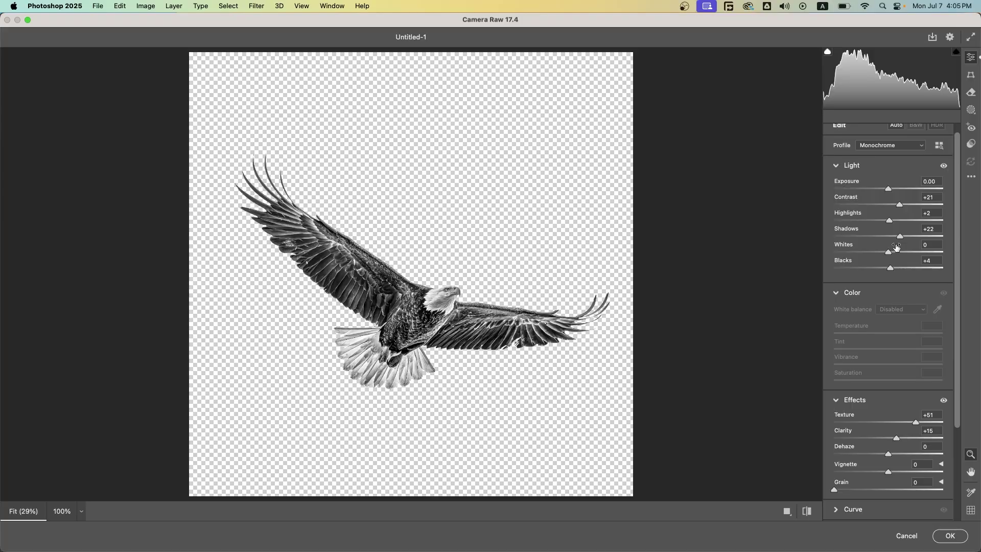
click(951, 537)
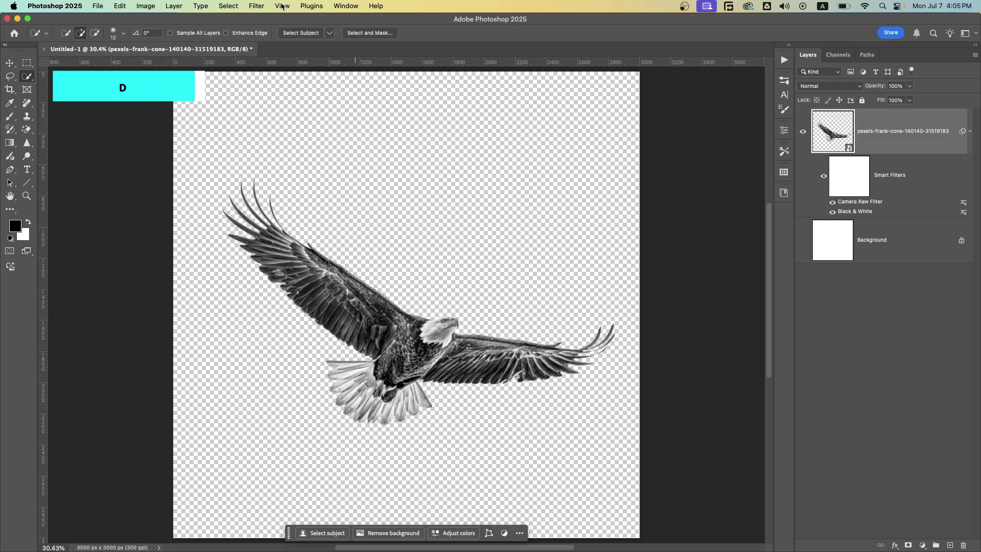
Step: Open the Filter menu again over the adjusted eagle
click(253, 7)
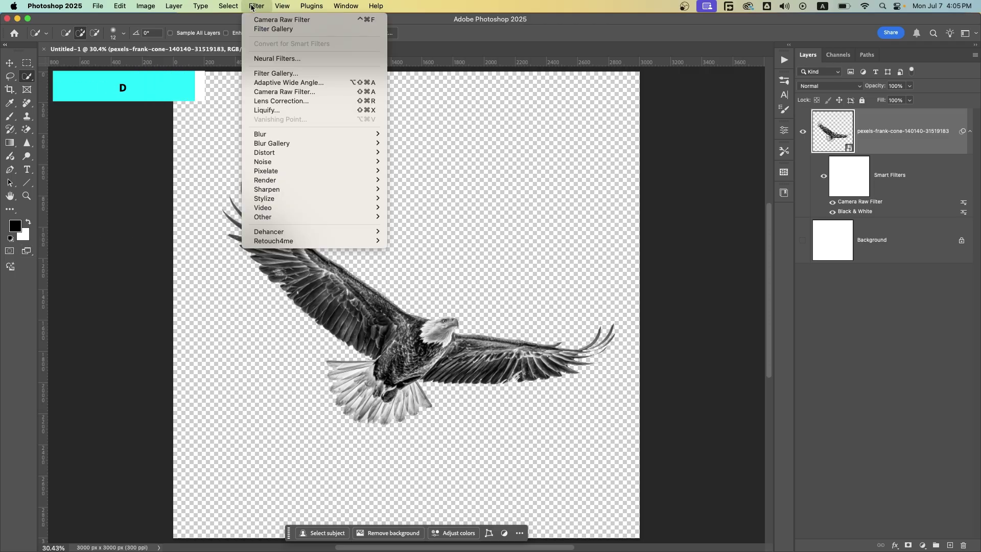
Step: Apply the Filter Gallery Stamp effect with a higher Light/Dark Balance to the eagle
click(277, 30)
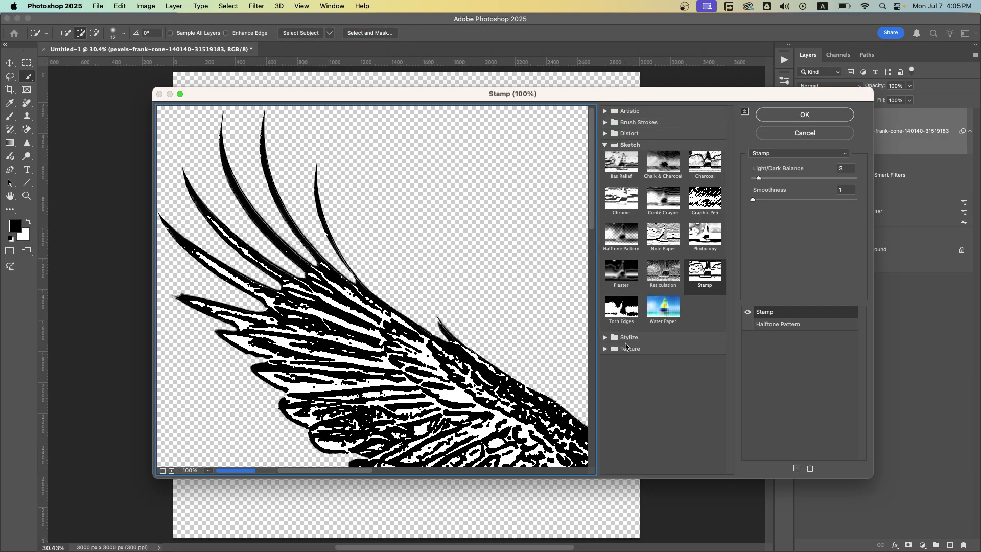
click(606, 145)
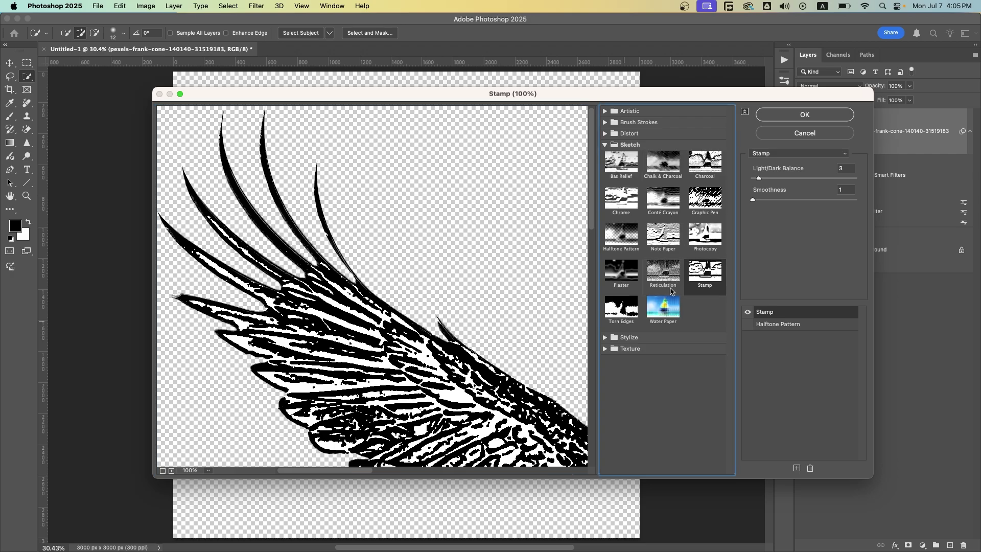
click(165, 470)
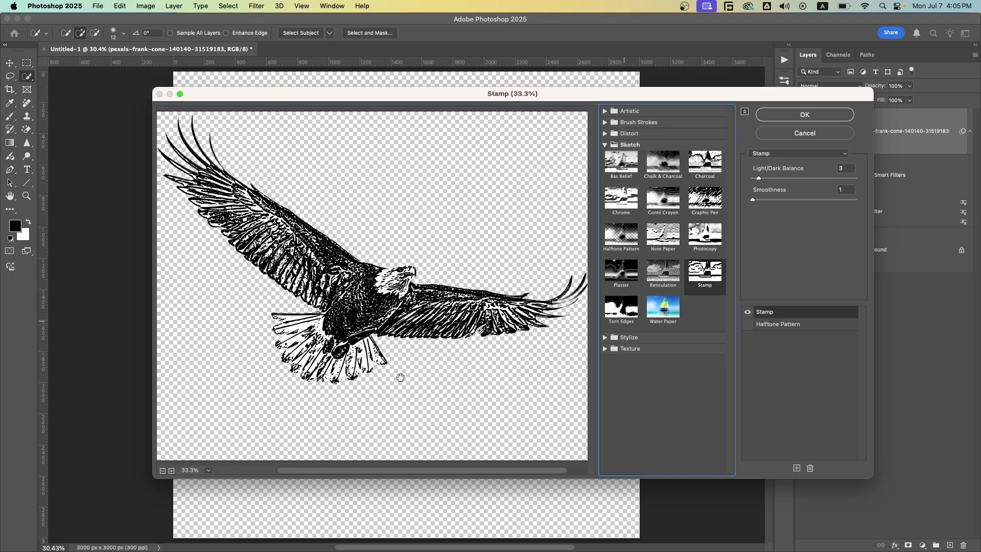
drag(759, 178, 760, 180)
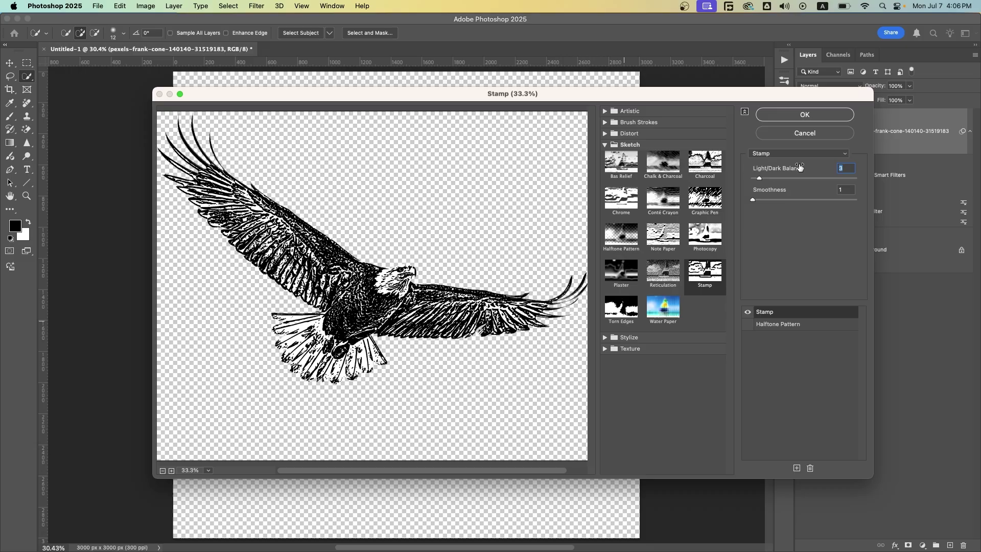
click(814, 115)
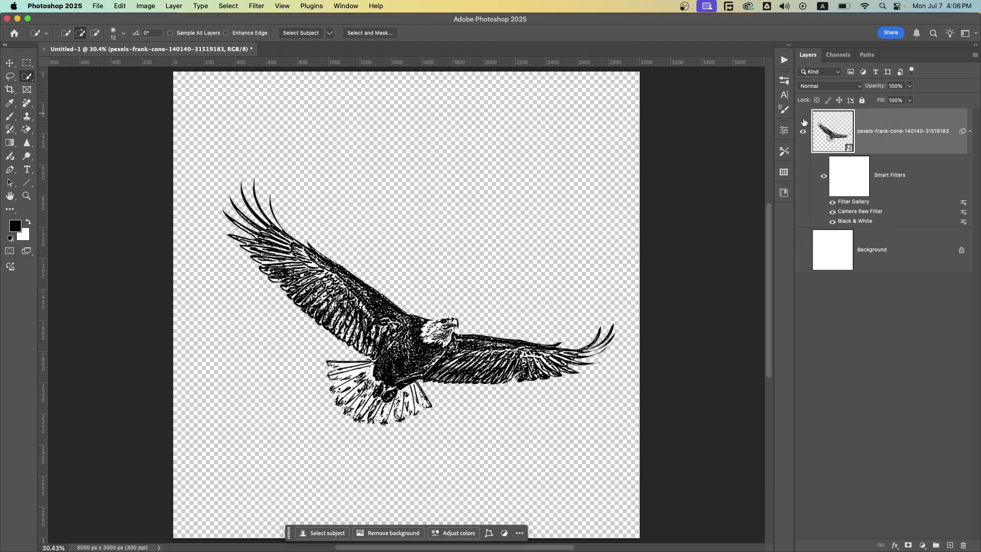
Step: Show the white Background, merge all visible into a new Layer 1, and nudge it
click(803, 252)
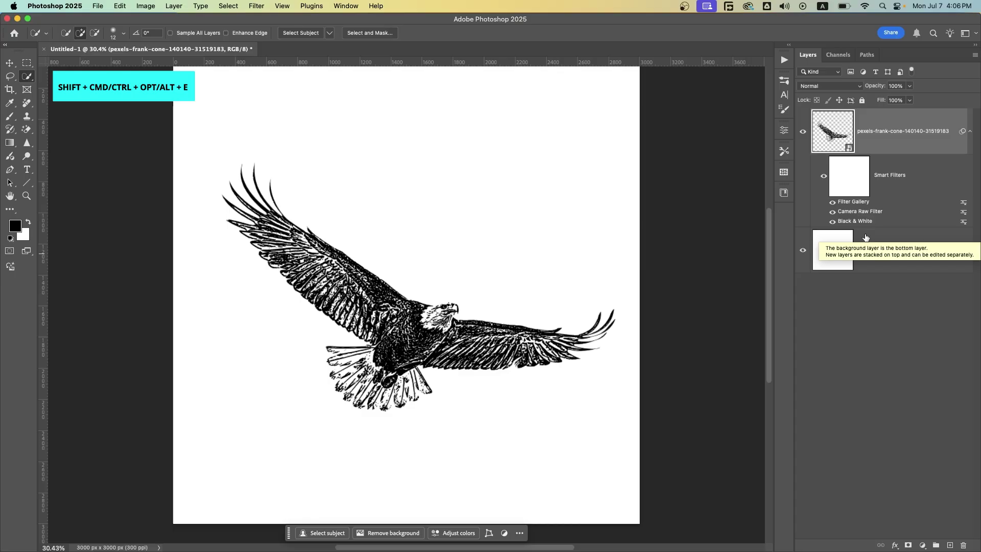
key(shift+super+alt+e)
key(v)
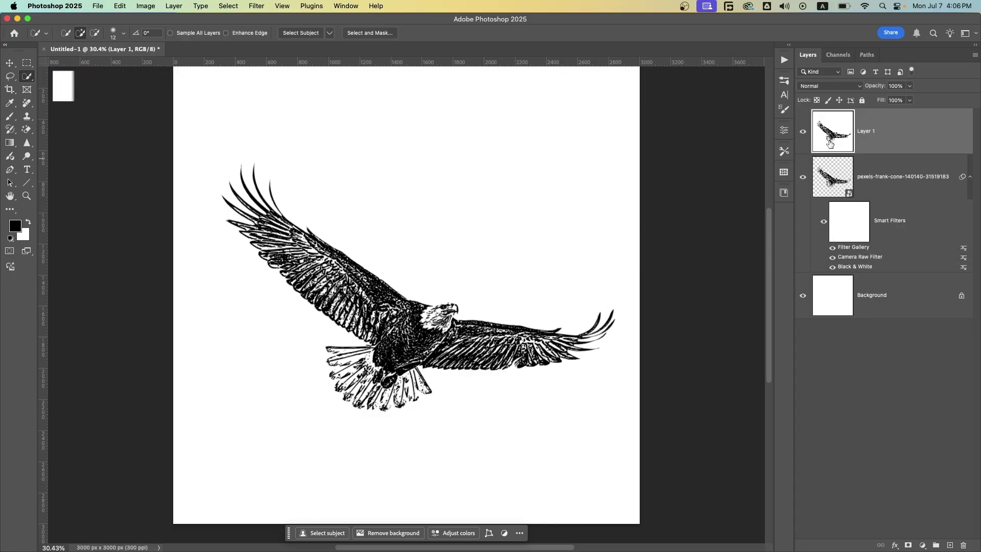
drag(522, 478, 522, 476)
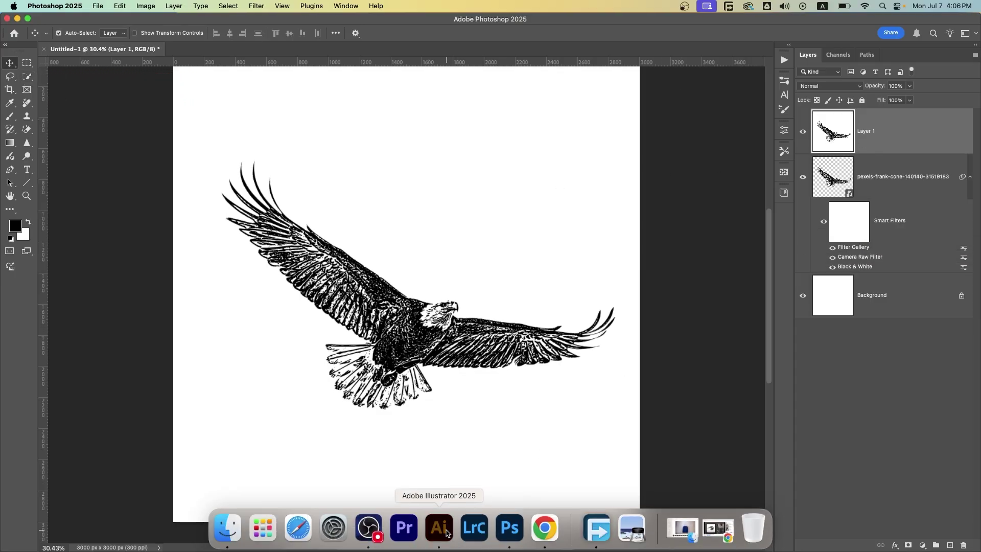
Step: Create a new 3000 × 3000 px blank document in Illustrator
click(442, 531)
click(34, 90)
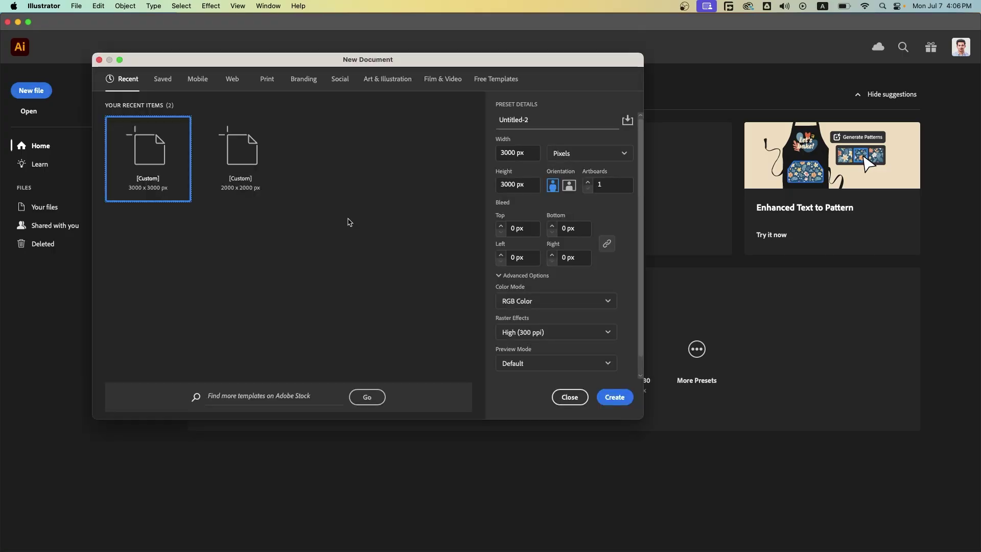
drag(530, 154, 486, 153)
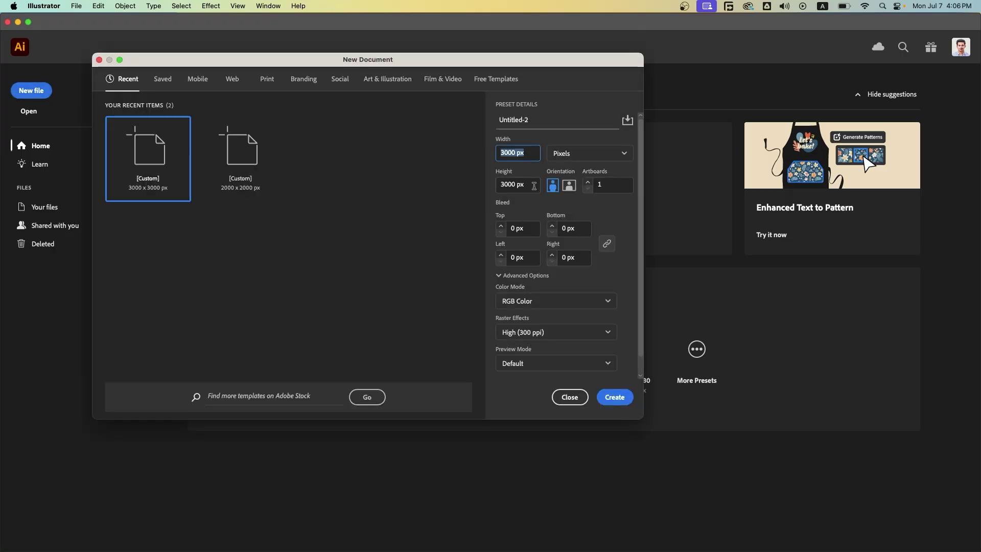
drag(534, 185, 451, 184)
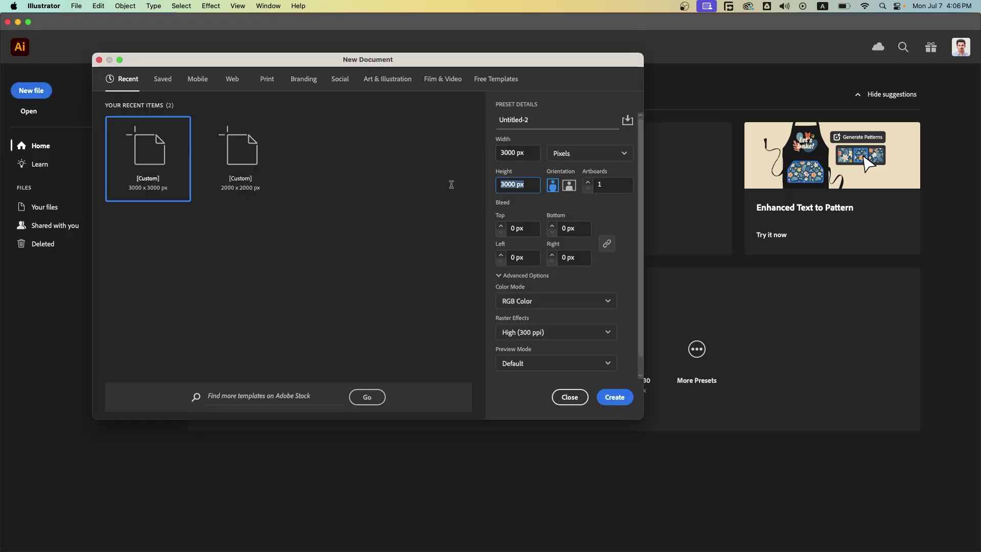
click(619, 398)
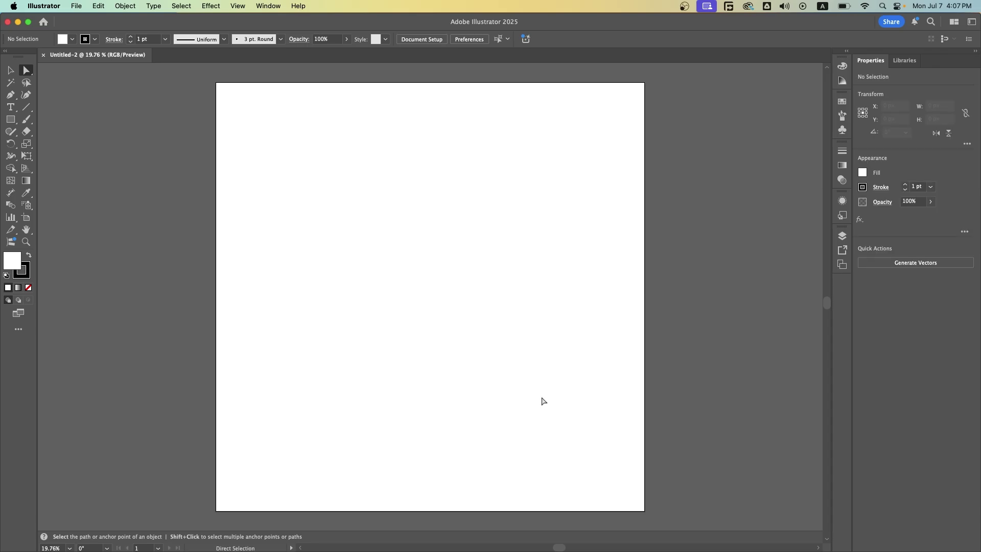
Step: Drag Layer 1's stamped eagle from Photoshop onto the Illustrator icon in the Dock
click(509, 531)
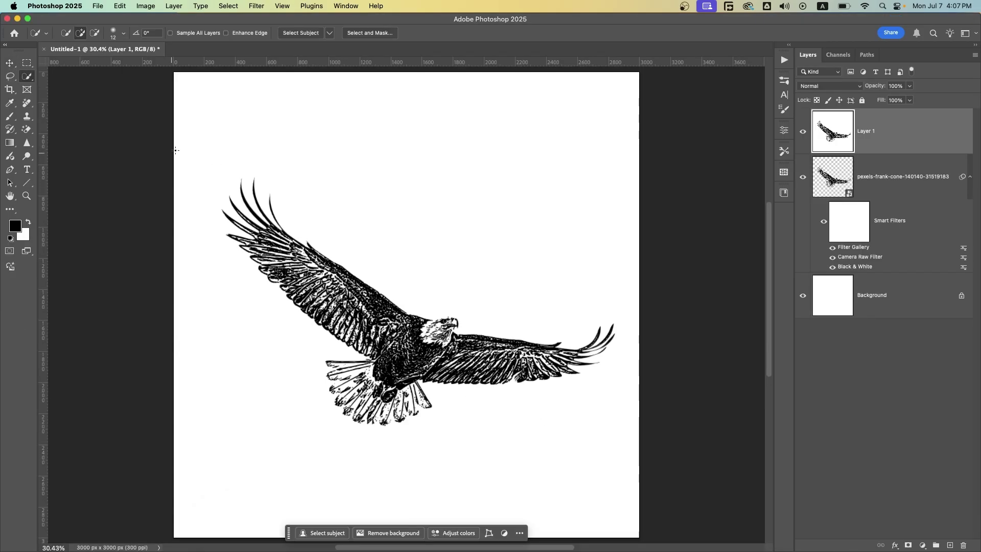
key(v)
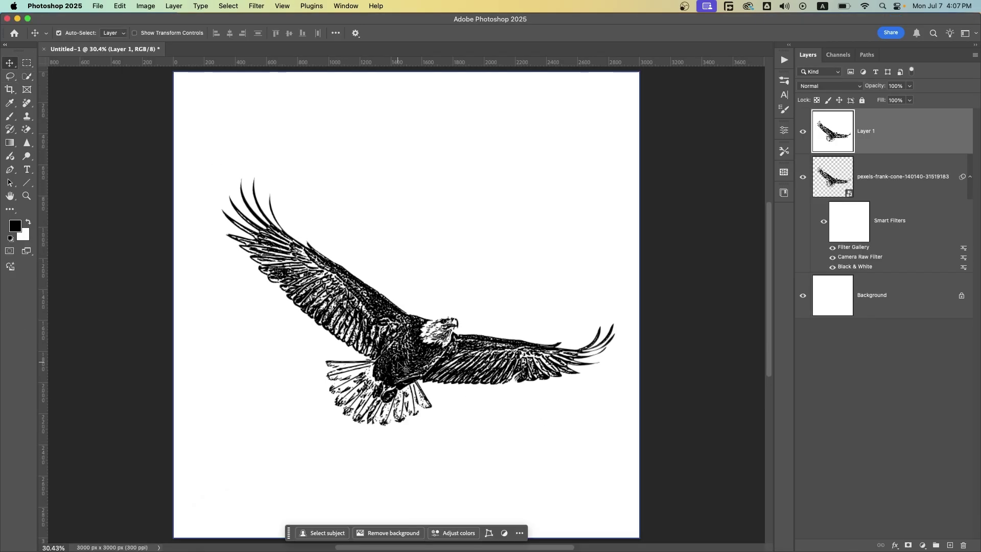
drag(399, 367, 422, 545)
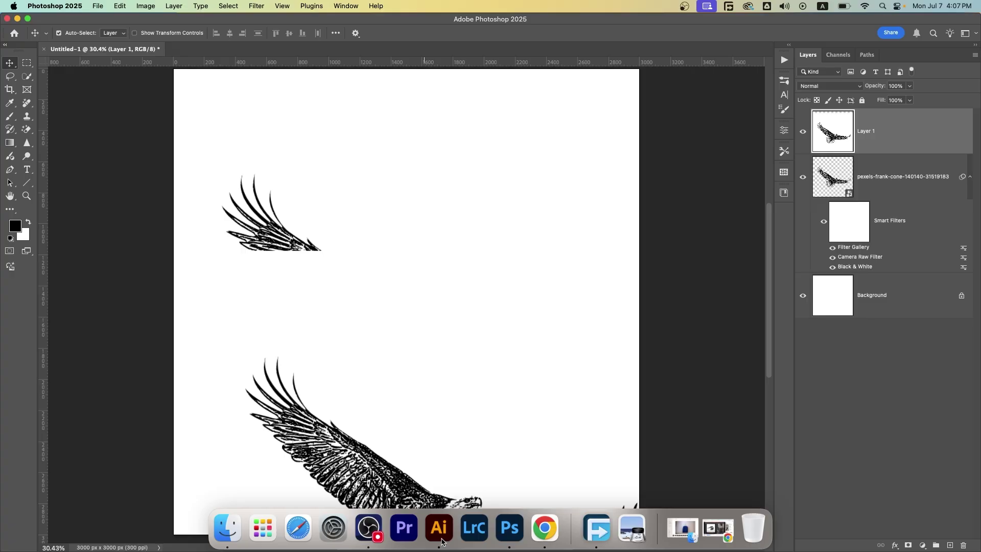
click(443, 542)
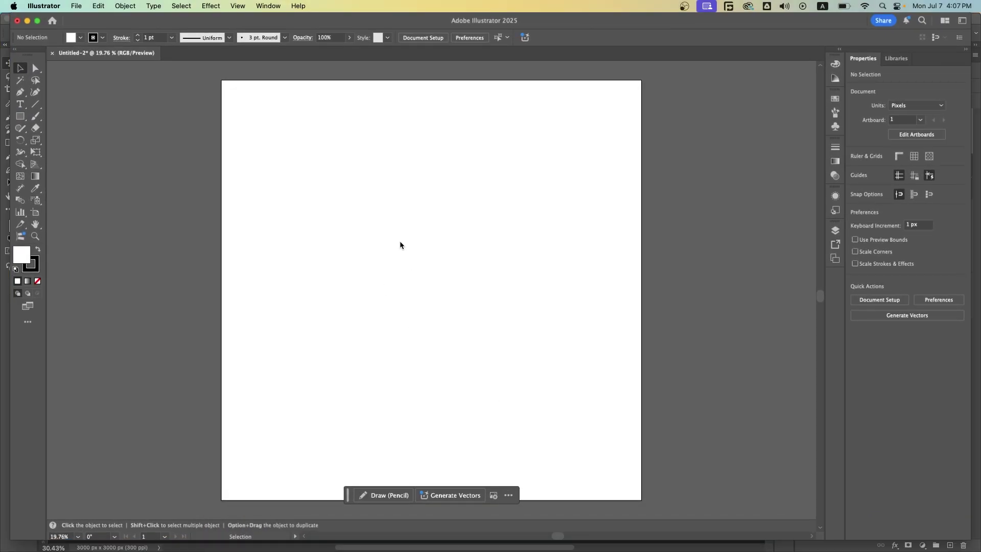
Step: Drop the eagle on the artboard, scale it to about 2613 px, and choose Essentials Classic workspace
drag(494, 384, 402, 252)
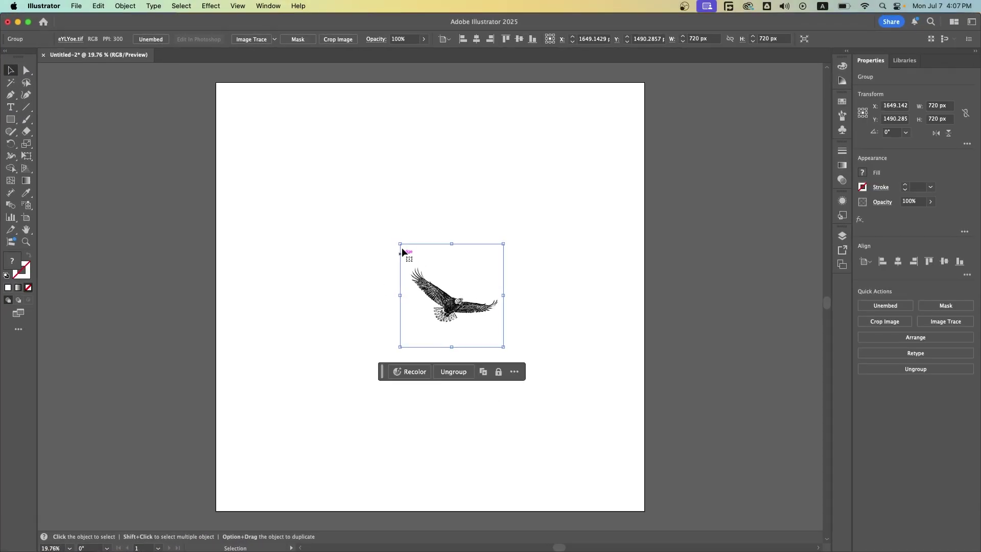
mouse_move(504, 243)
mouse_down()
mouse_move(597, 174)
mouse_move(636, 180)
mouse_up()
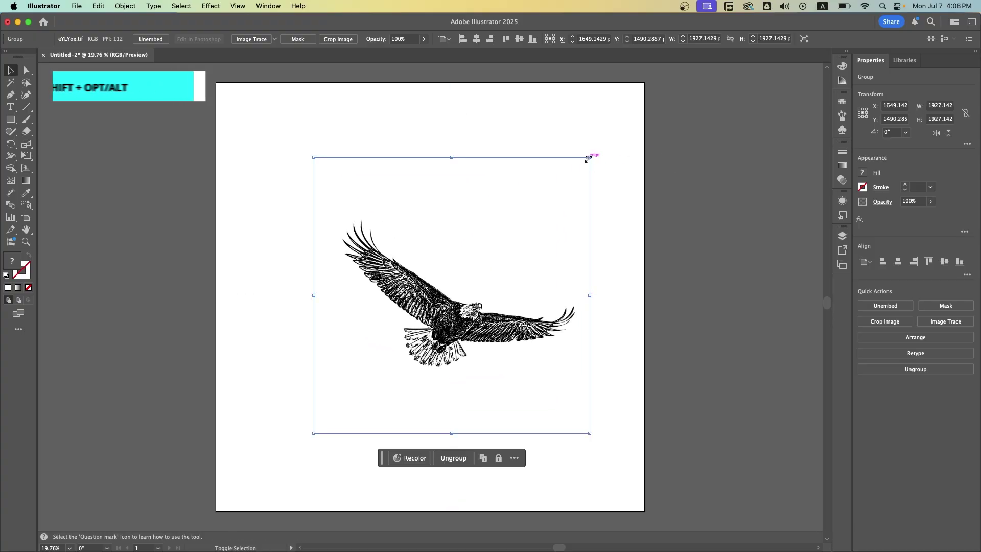
drag(587, 159, 639, 105)
drag(448, 331, 416, 313)
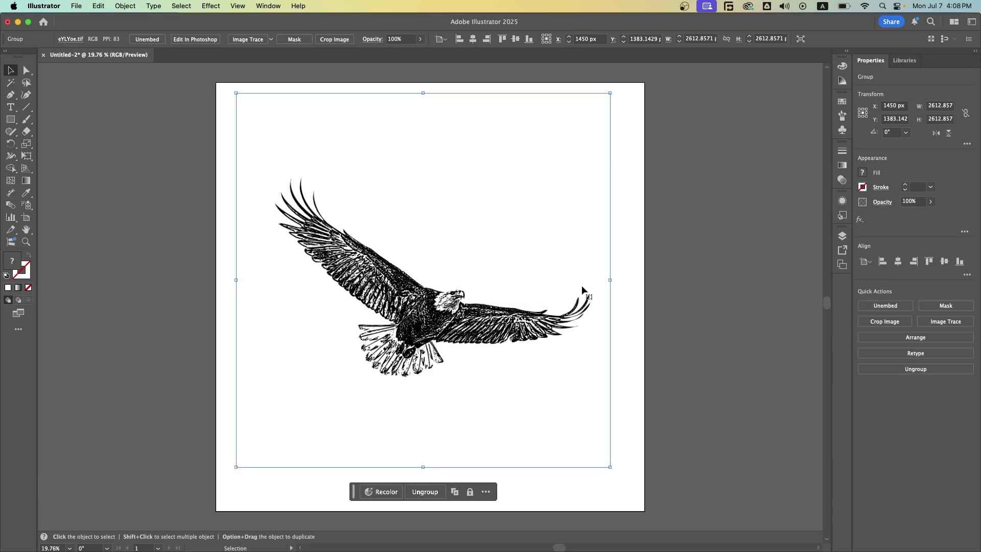
click(264, 5)
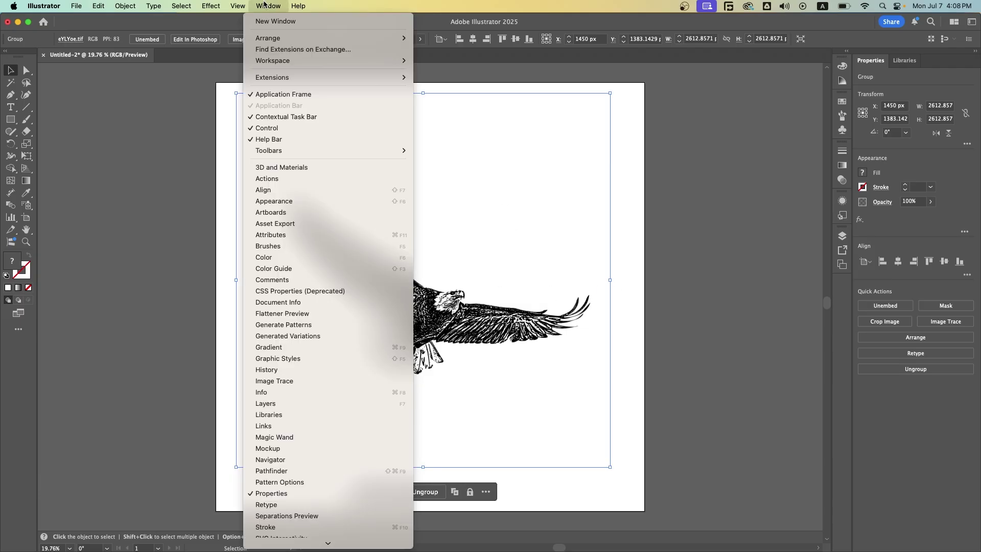
mouse_move(273, 60)
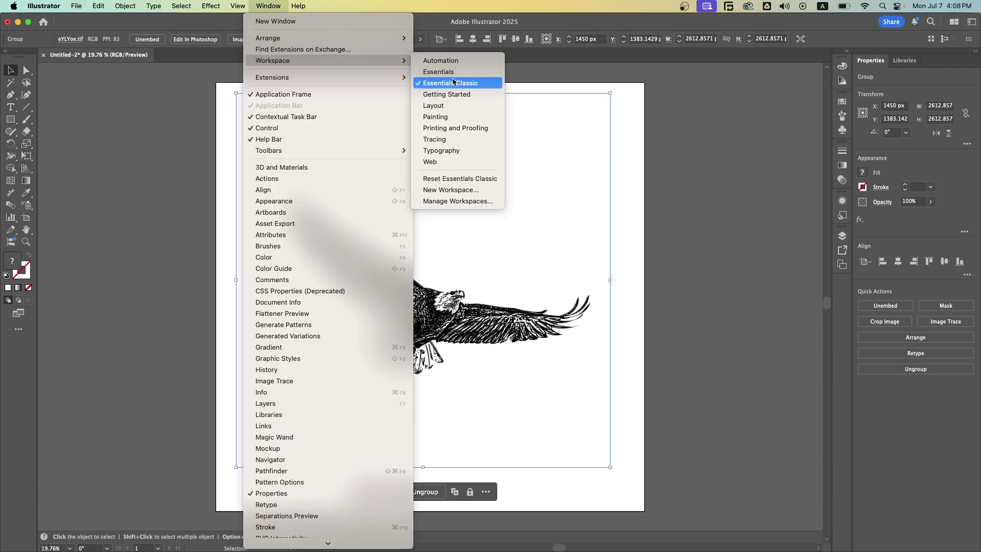
click(443, 83)
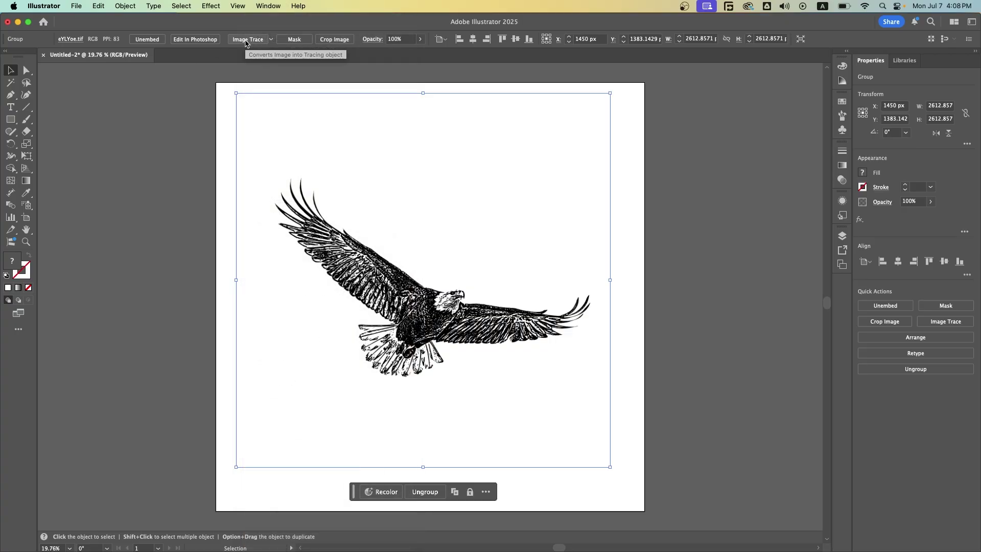
Step: Image-trace the eagle picture in black and white, lowering the Threshold to 87
click(246, 41)
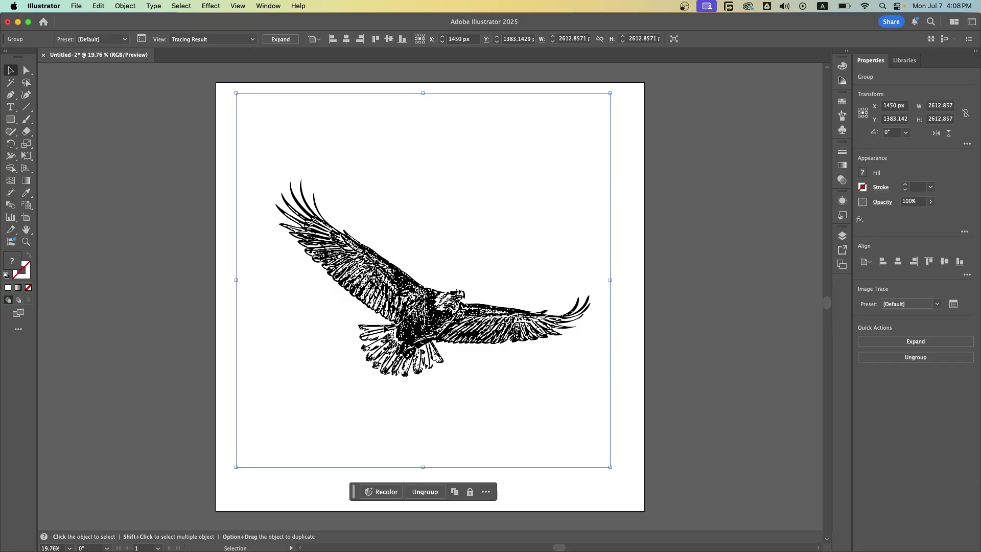
scroll(462, 327, up, 1)
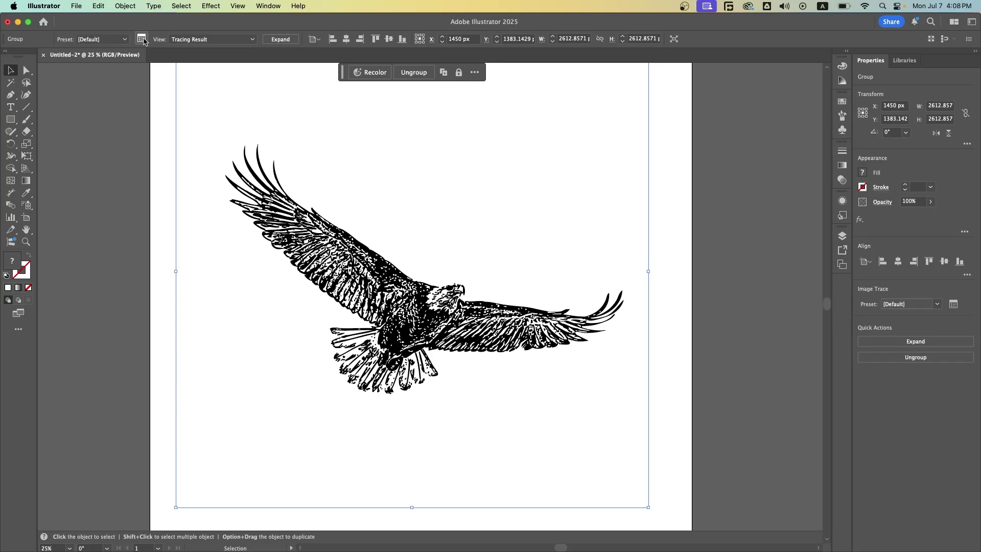
click(142, 38)
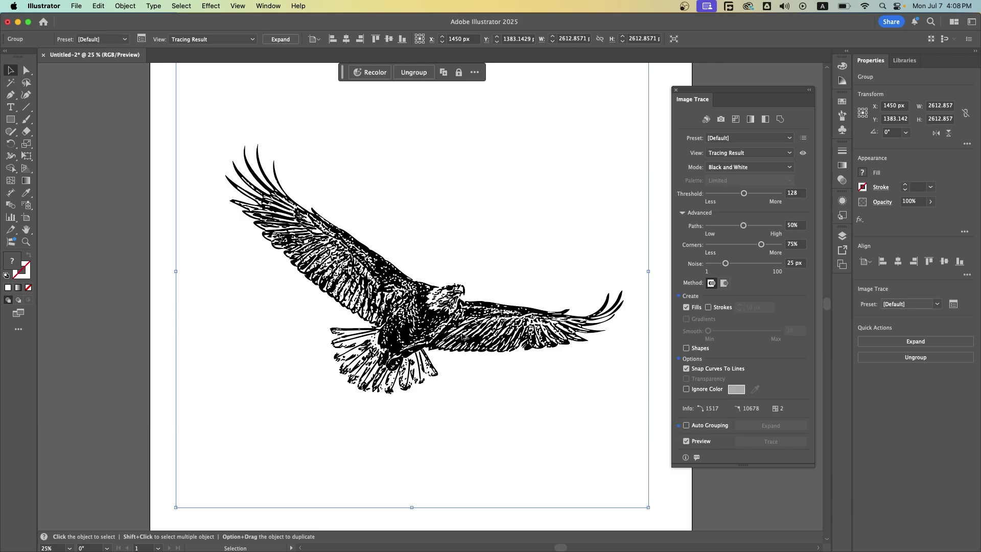
scroll(463, 337, up, 1)
scroll(503, 327, up, 1)
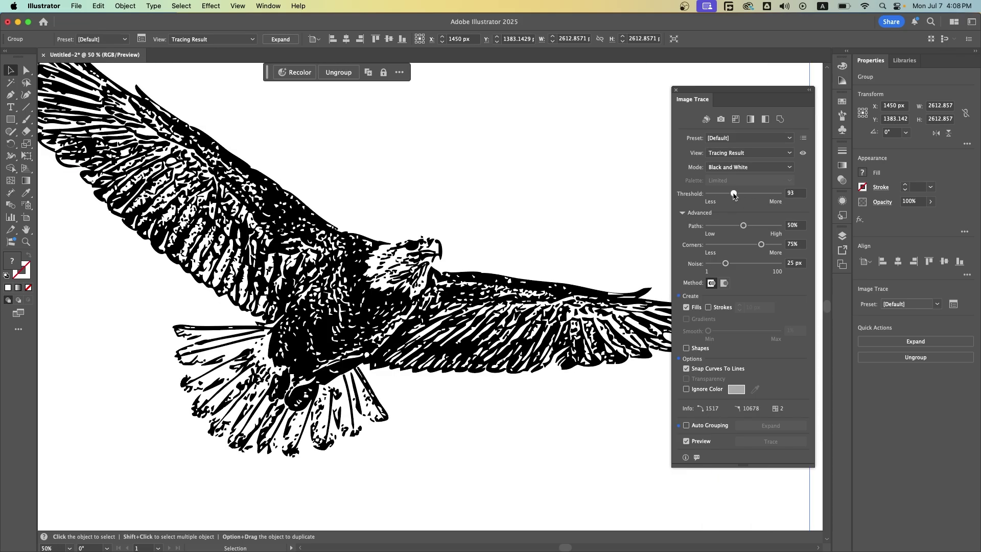
drag(733, 194, 733, 194)
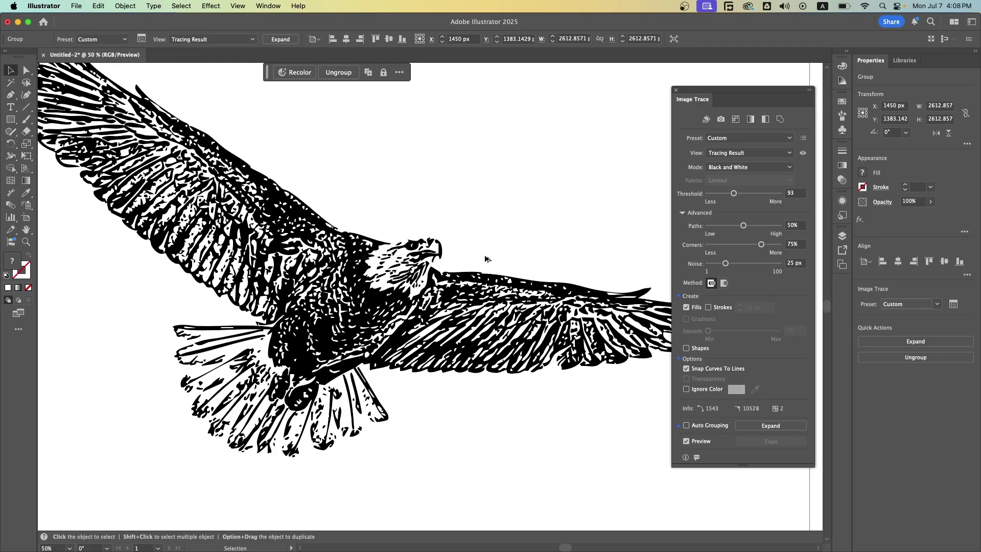
scroll(485, 259, down, 1)
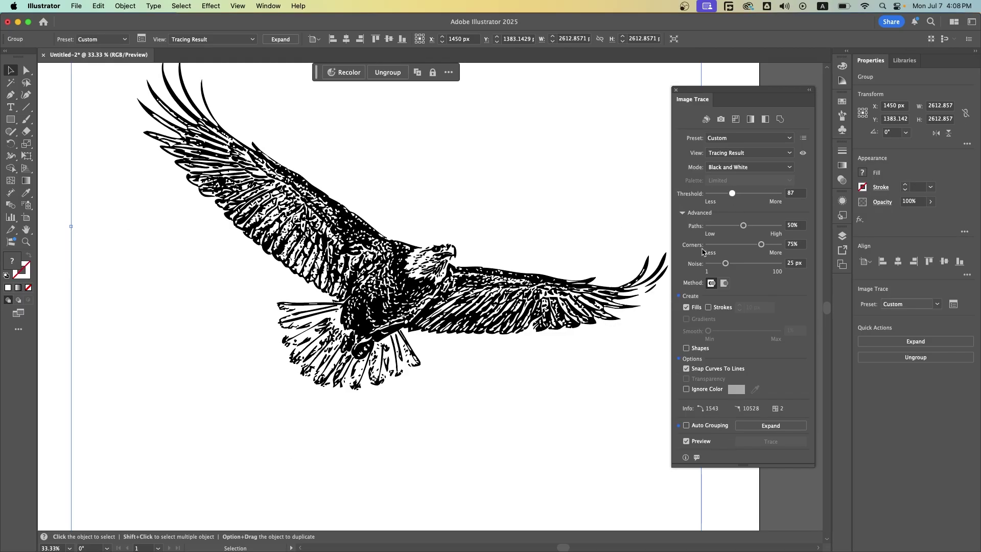
Step: Turn on Ignore Color and sample white from the artwork as the ignored colour
click(686, 389)
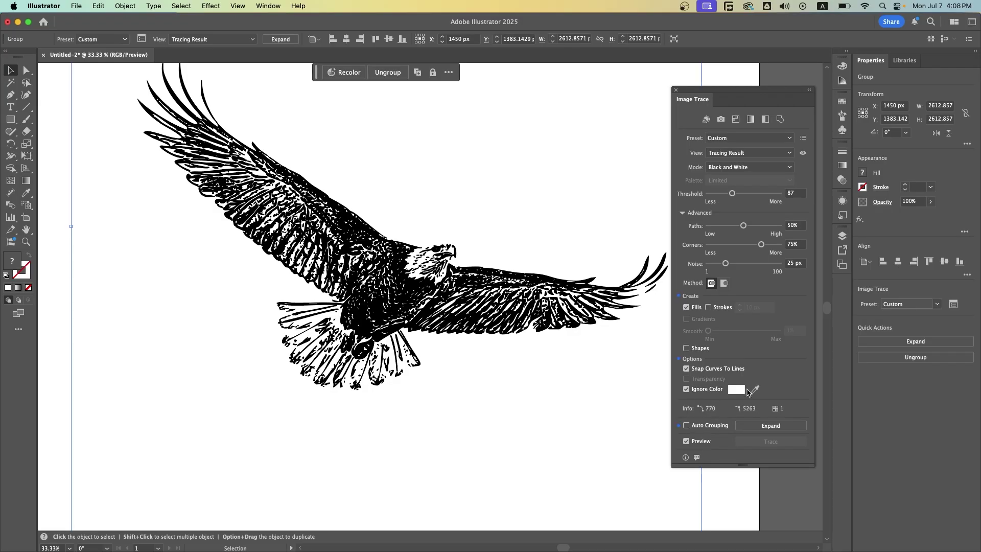
click(754, 389)
click(519, 188)
Step: Move the traced eagle into place on the artboard and set Threshold to 63
key(super+minus)
mouse_move(517, 290)
mouse_down()
mouse_move(331, 242)
mouse_move(284, 256)
mouse_up()
drag(262, 298, 353, 301)
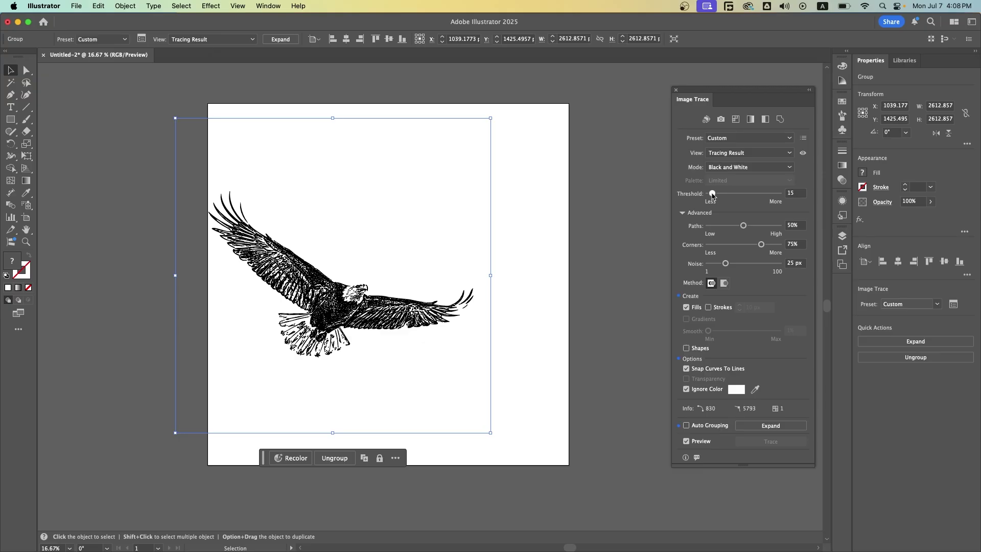
drag(712, 196, 722, 196)
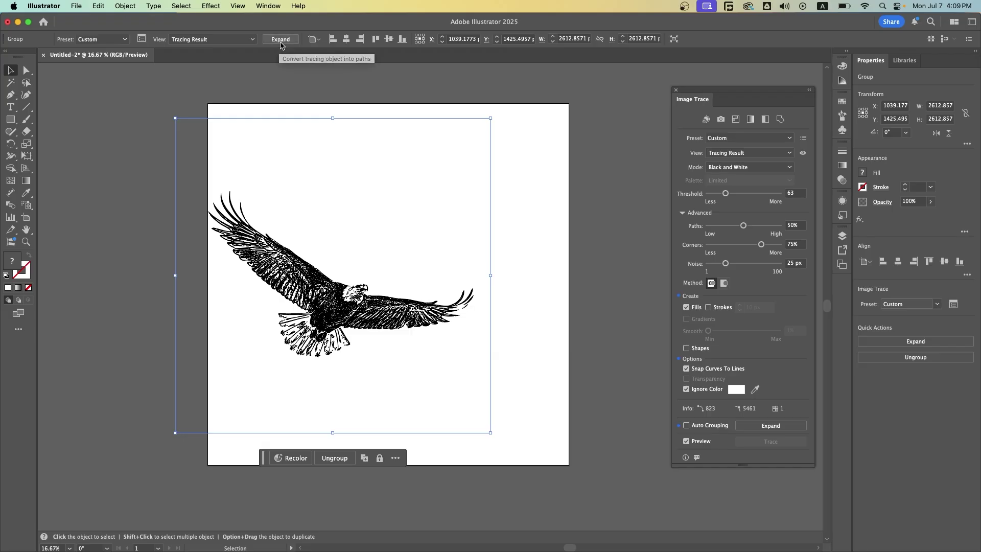
Step: Expand the trace into editable paths and drag a wing-tip anchor to reshape that feather
click(281, 45)
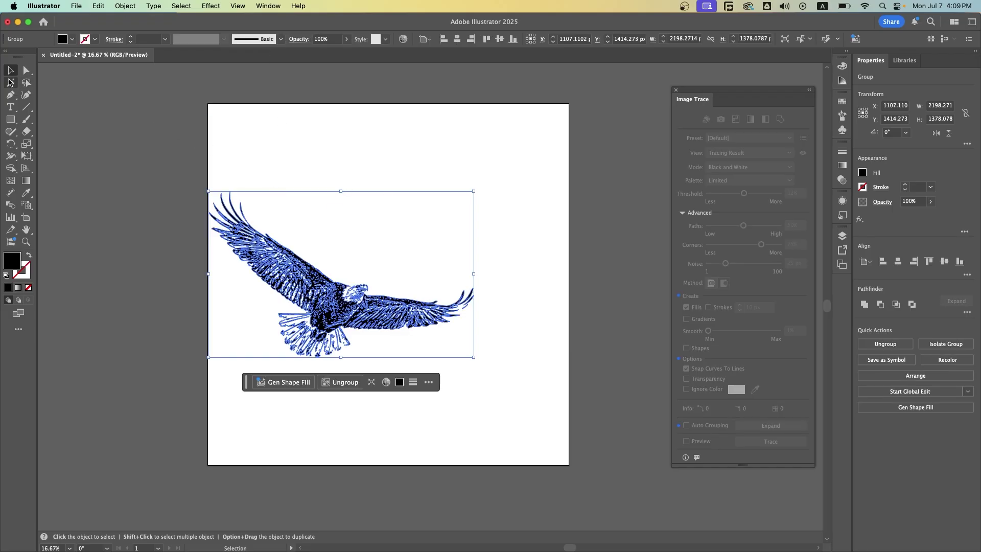
click(27, 70)
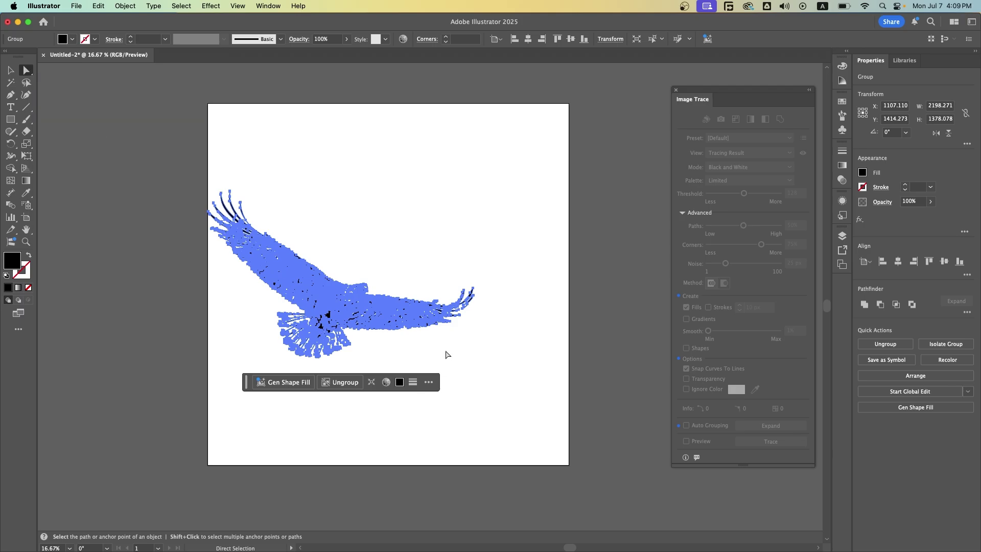
scroll(437, 309, up, 3)
scroll(436, 309, up, 3)
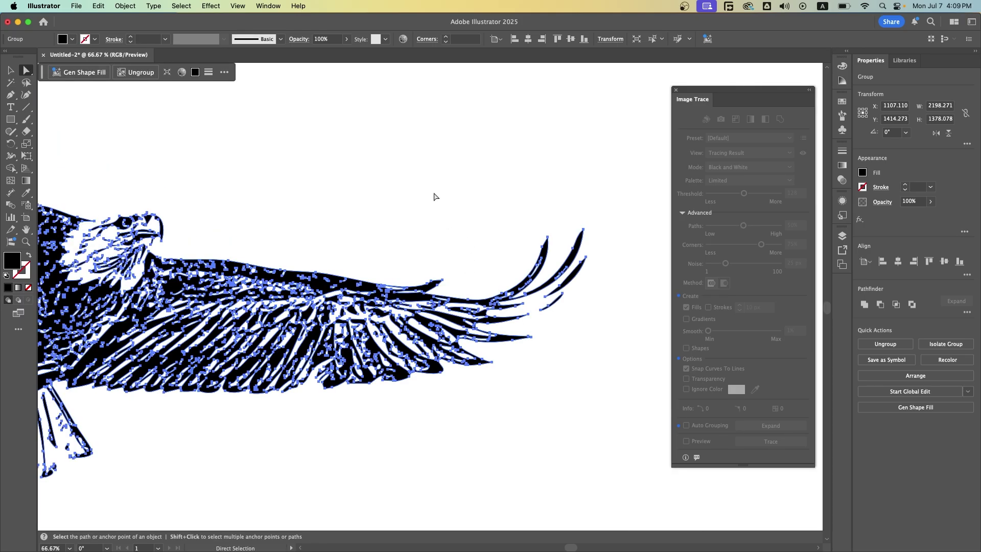
click(518, 216)
drag(582, 229, 590, 222)
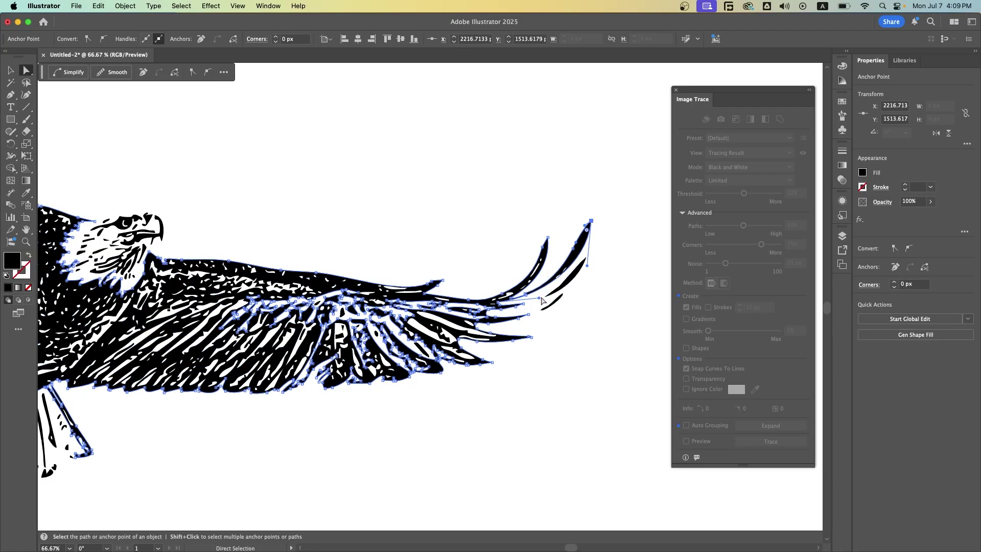
Step: Shift a second wing anchor and pull an upper feather anchor upward, then deselect
click(541, 301)
drag(541, 301, 564, 292)
scroll(409, 230, up, 3)
click(352, 239)
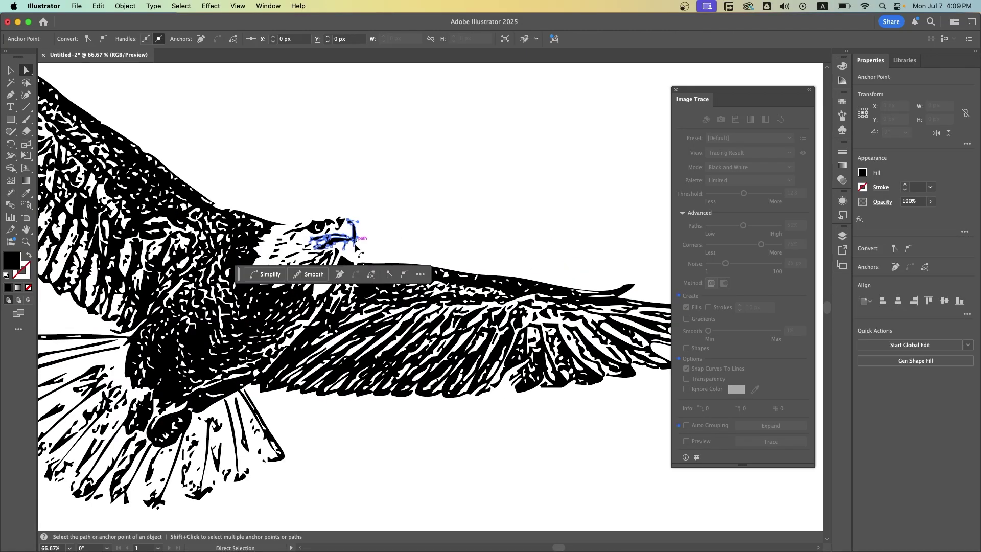
drag(274, 186, 462, 219)
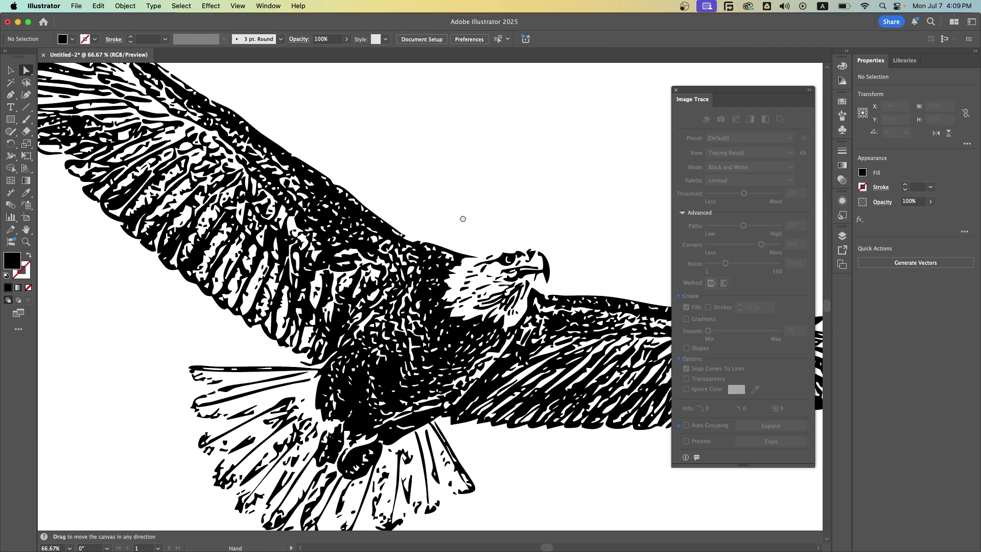
key(super+minus)
click(135, 182)
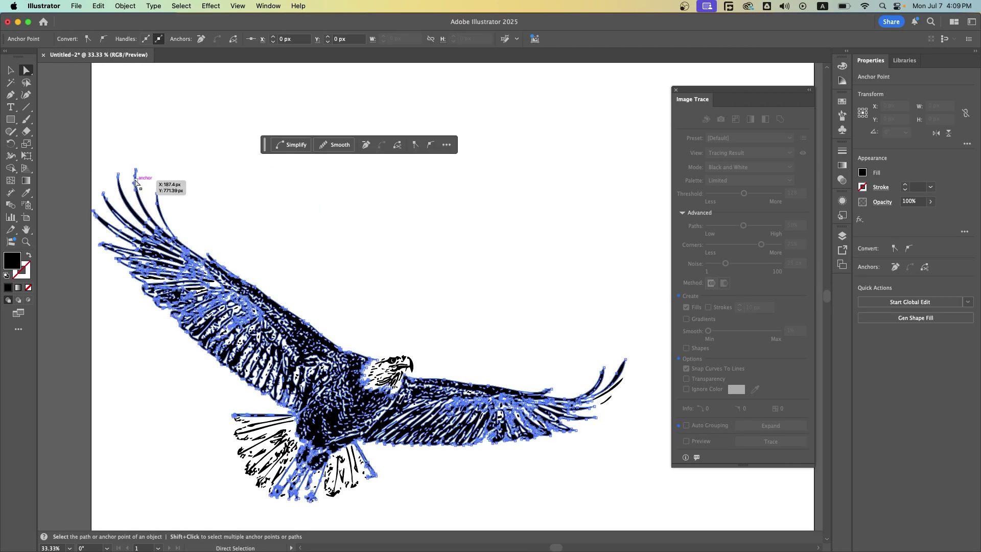
drag(136, 181, 134, 156)
click(310, 270)
scroll(310, 269, down, 1)
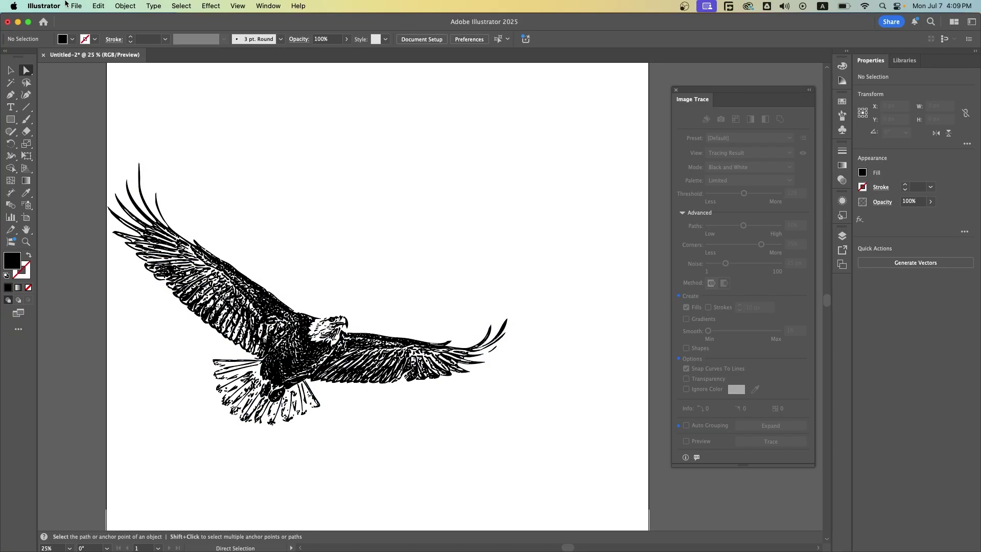
Step: Set up Save As for Untitled-2.ai on this computer's Desktop in Adobe Illustrator (ai) format
click(76, 5)
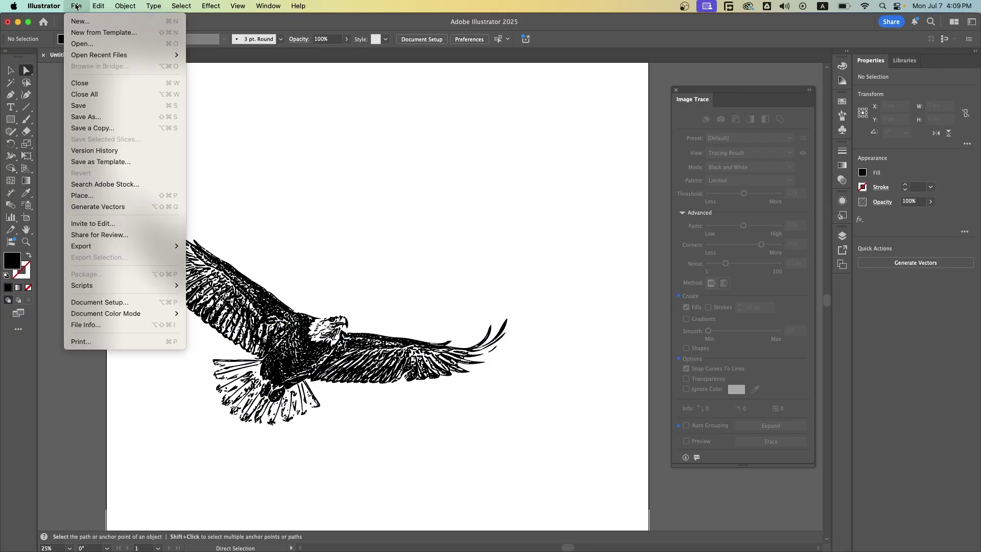
click(98, 119)
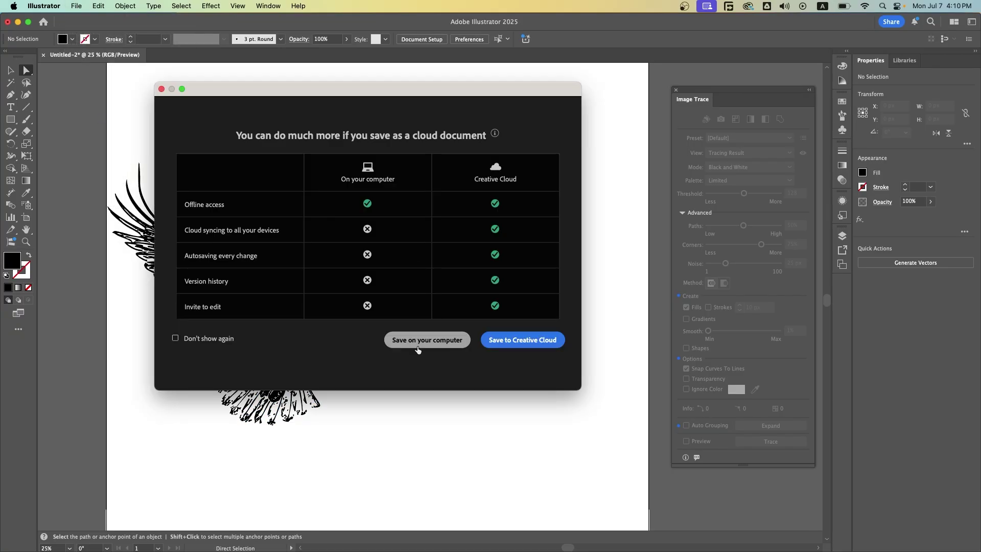
click(417, 348)
click(534, 199)
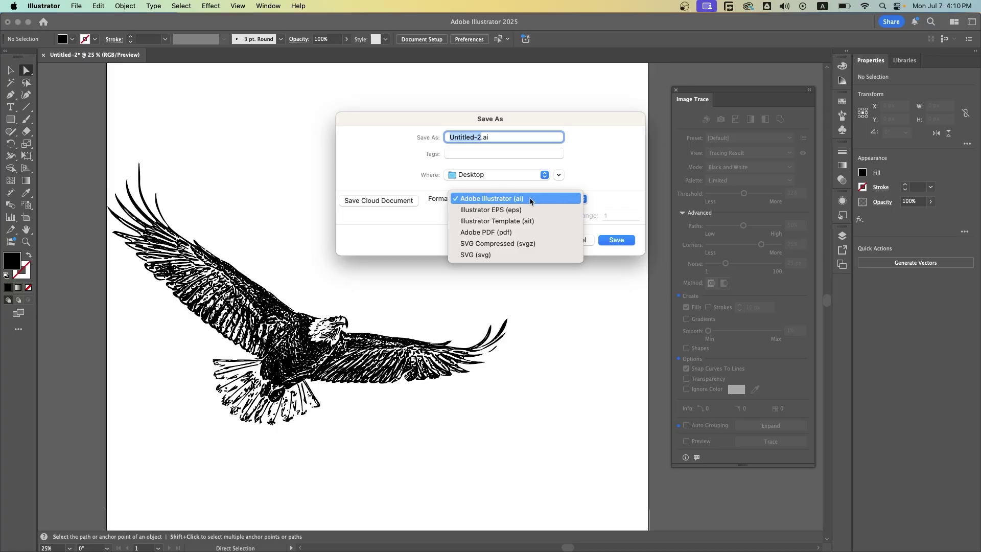
click(530, 199)
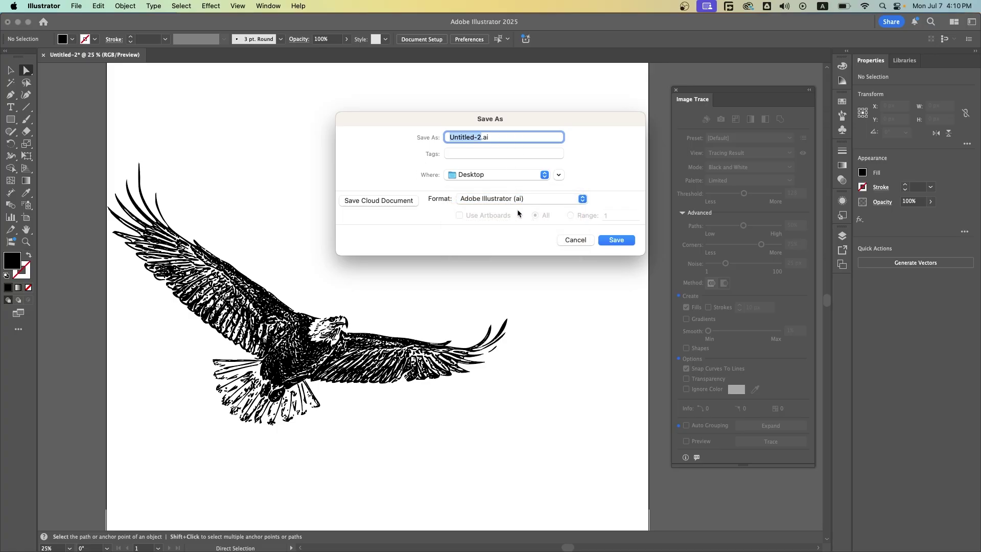